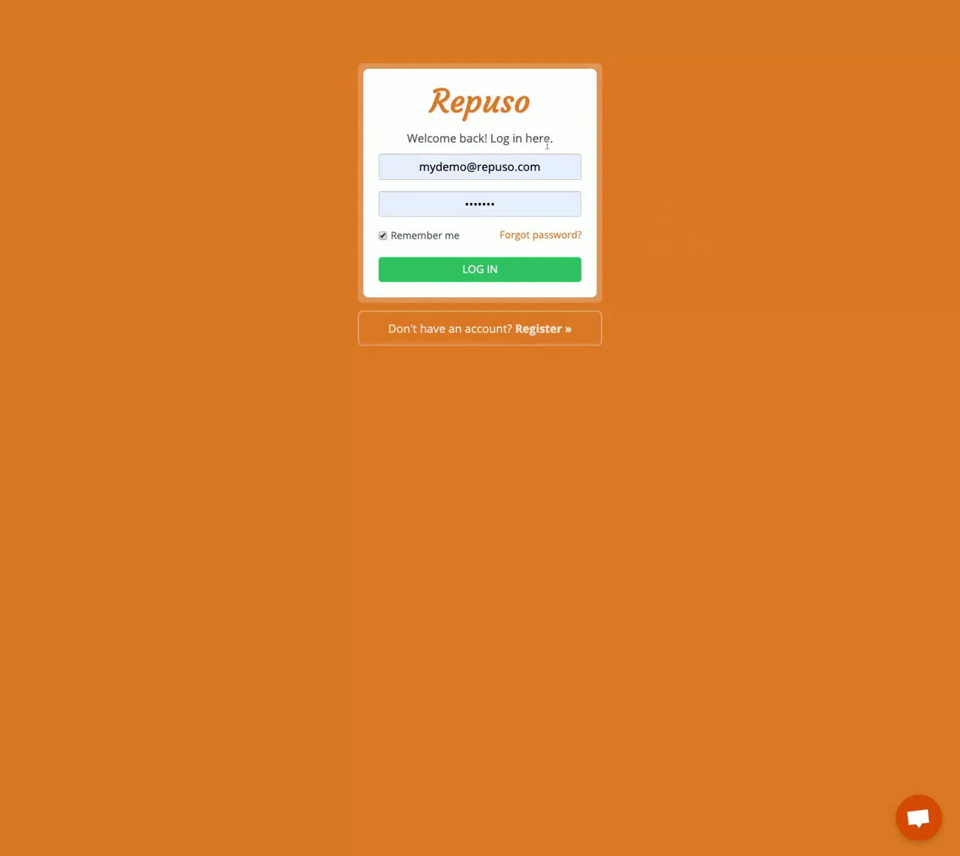
- Log in to Repuso with the account e-mail and password
left_click(474, 272)
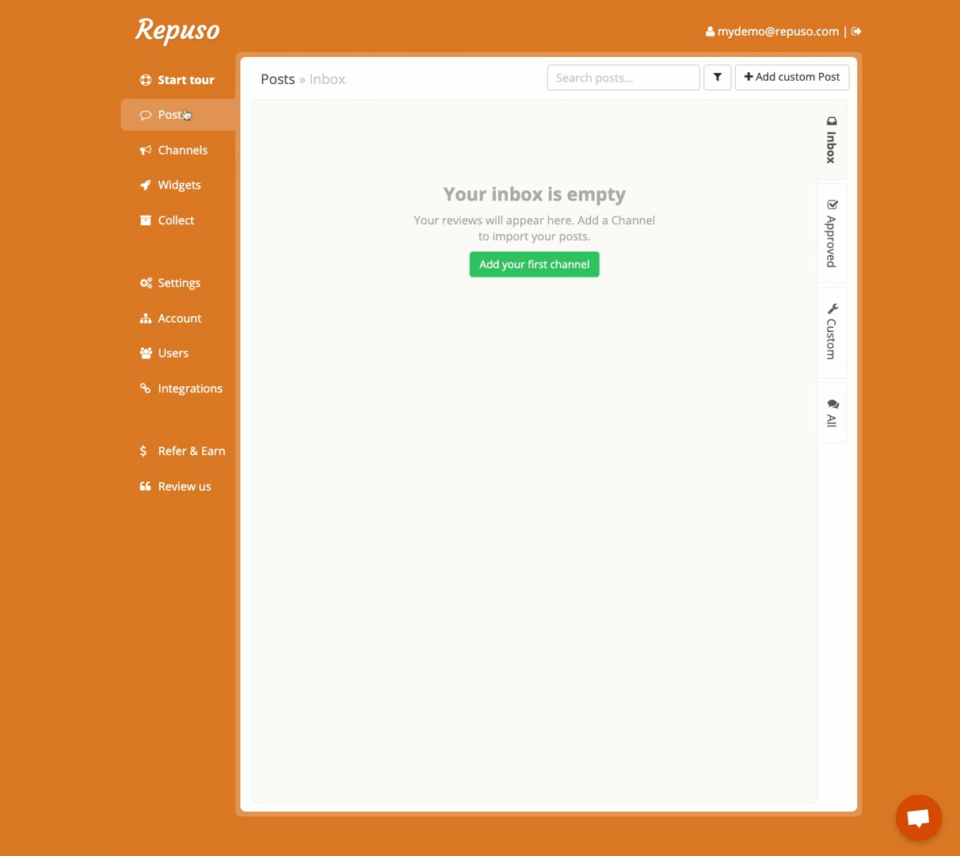
- Start adding the first review channel with Google as its type
left_click(516, 273)
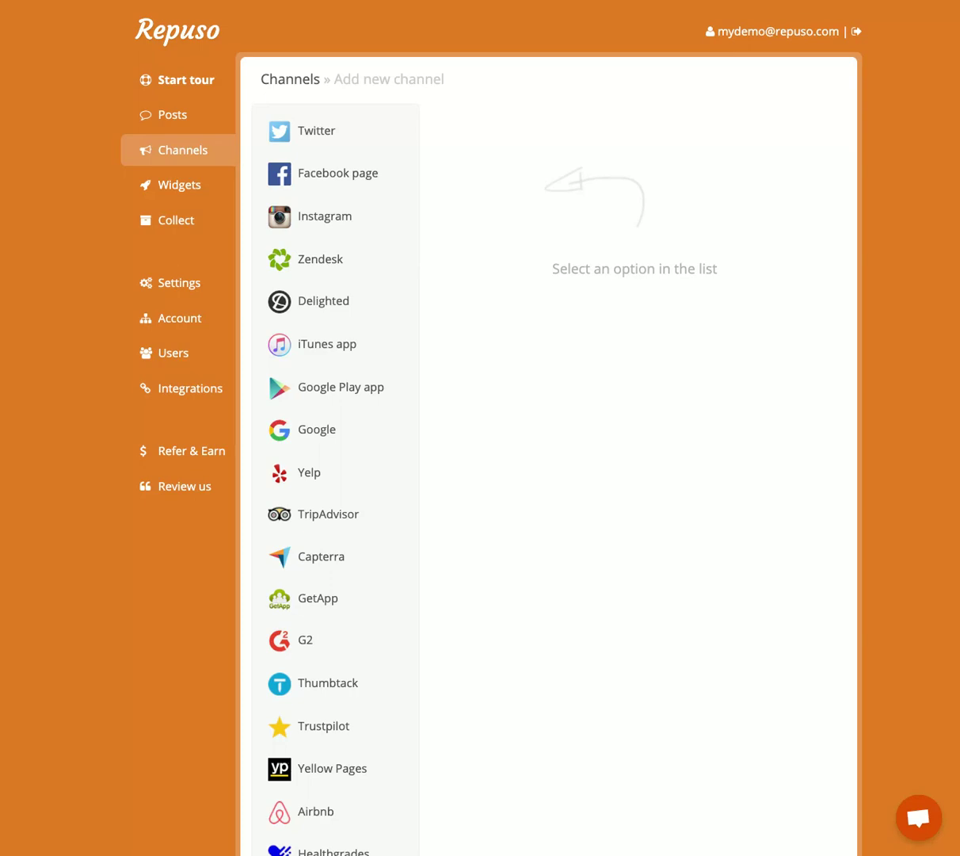
scroll(519, 355, "down", 3)
scroll(341, 315, "up", 2)
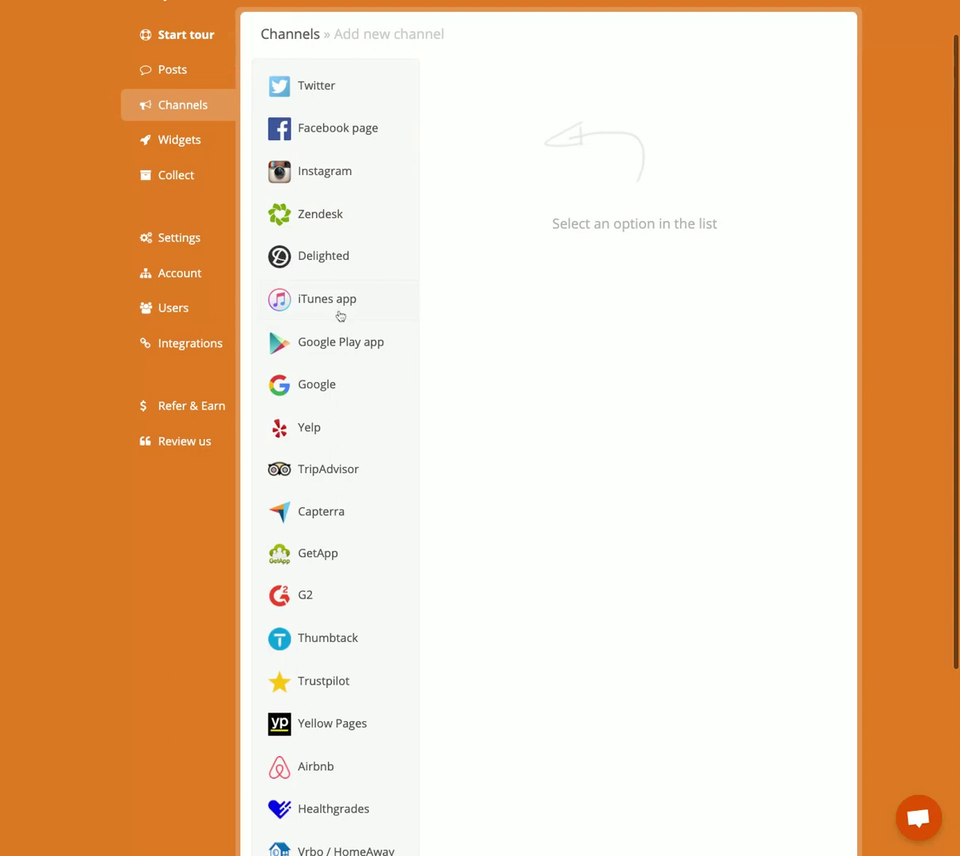
scroll(396, 382, "down", 3)
scroll(399, 384, "up", 2)
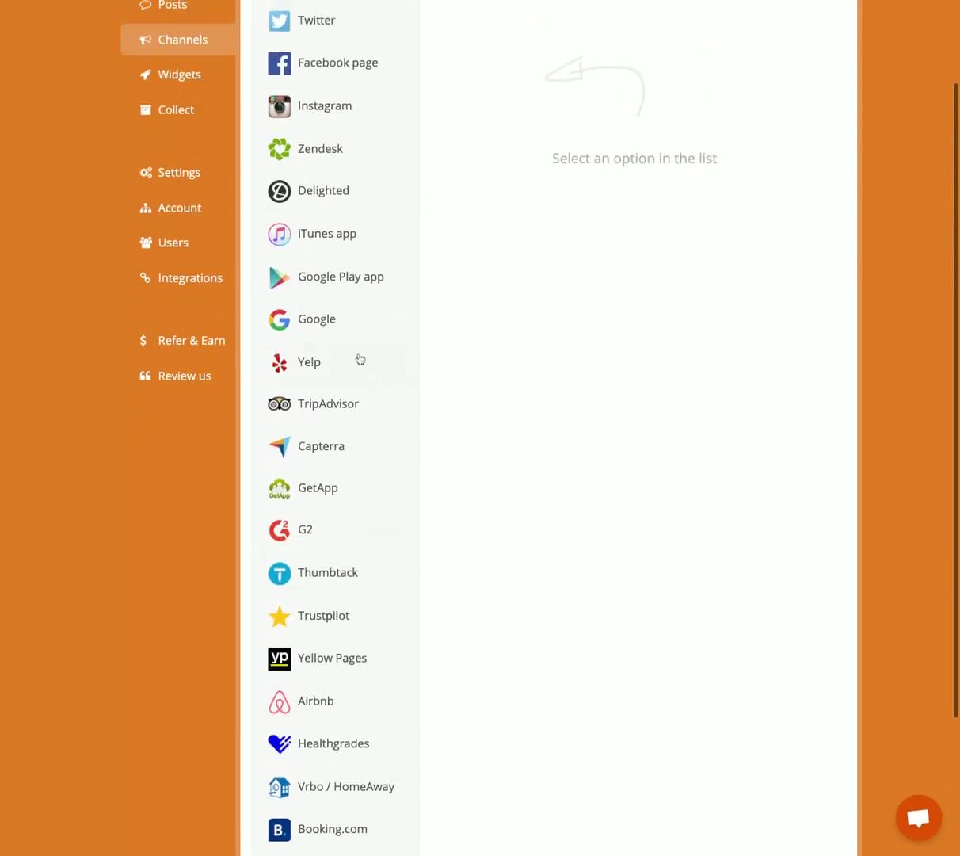
left_click(317, 321)
- Search the business name '20 Eiffel', pick the Paris place and add it
left_click(469, 215)
type("20 Eiffel")
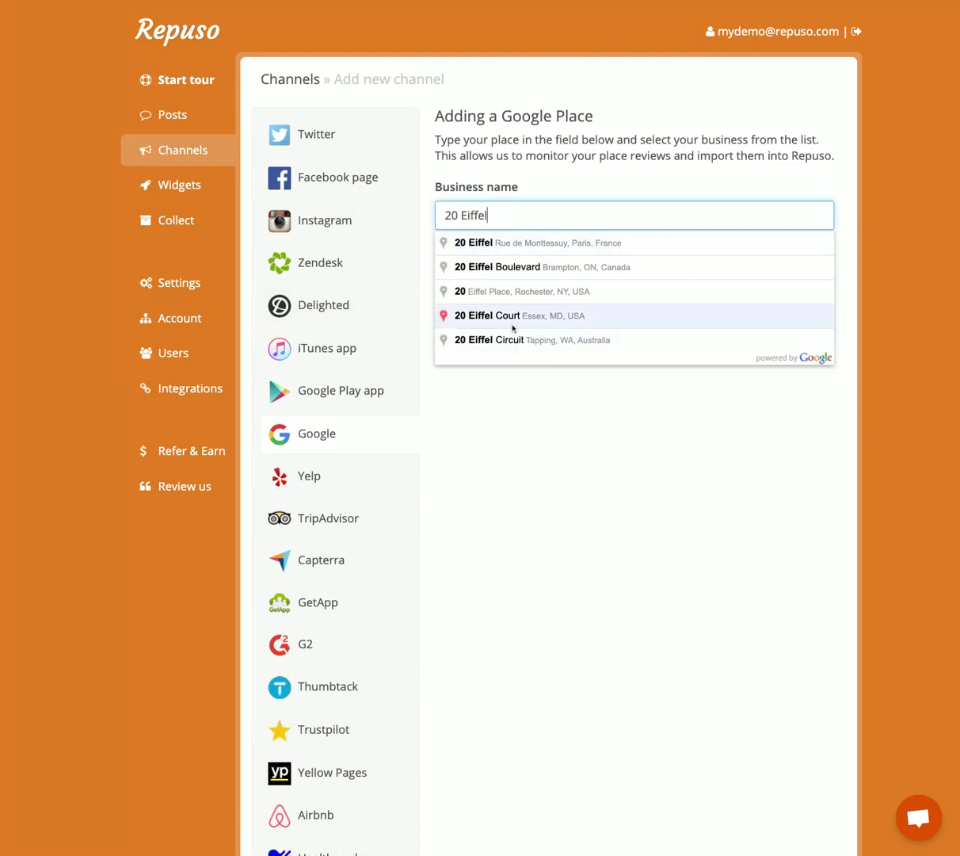
left_click(498, 246)
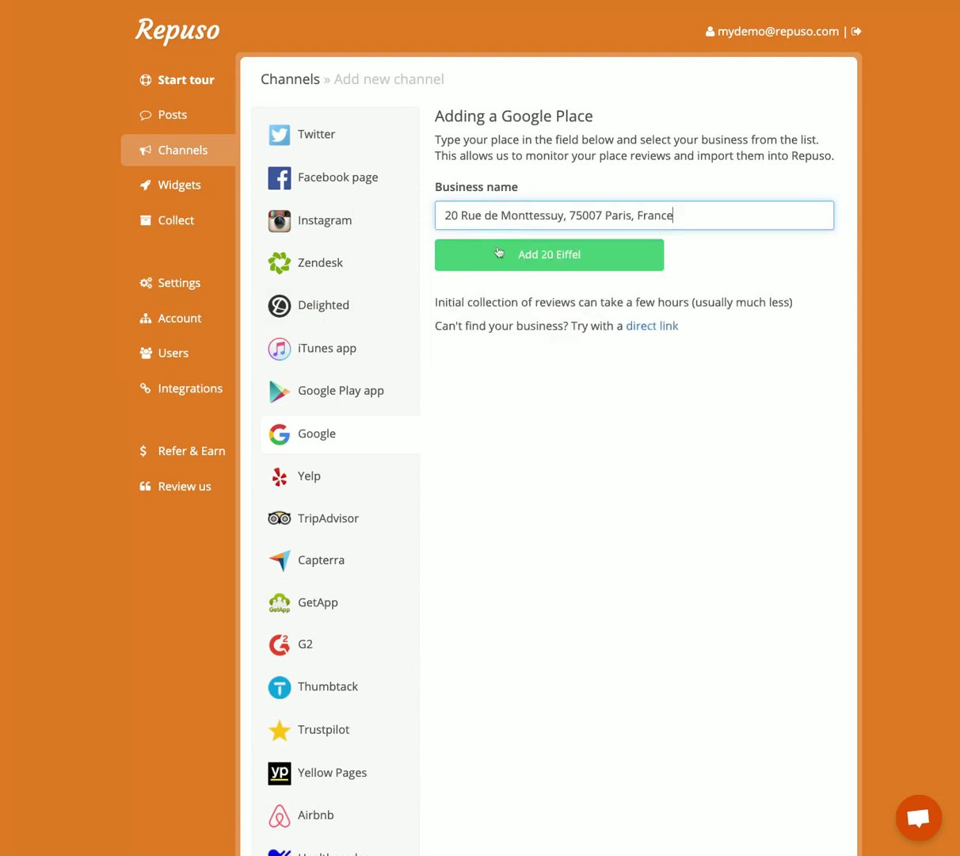
left_click(552, 258)
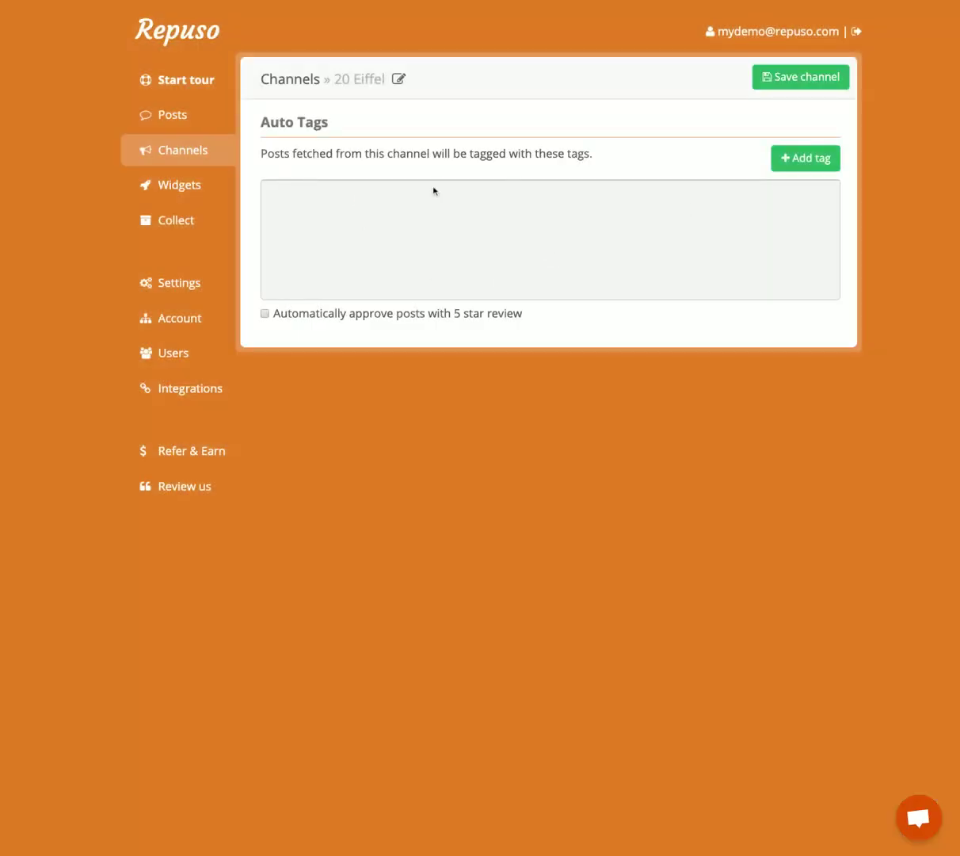
- Give the 20 Eiffel Google channel the auto tag 'google' and save it
left_click(812, 158)
left_click(399, 103)
type("google")
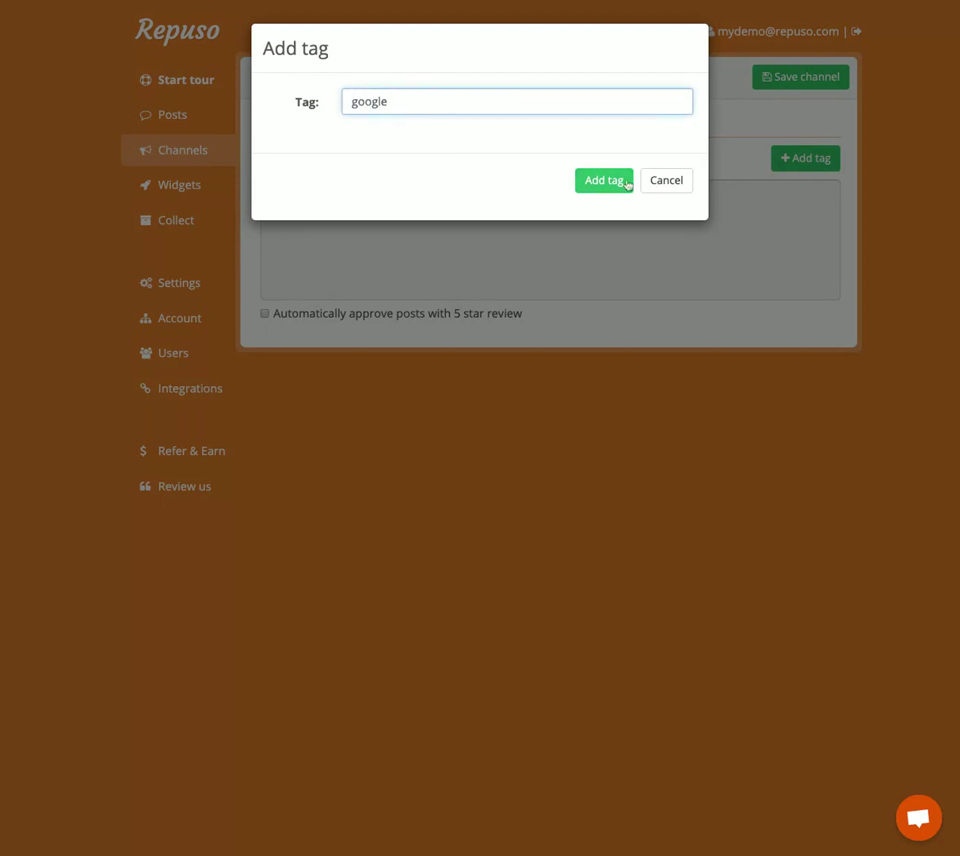
left_click(605, 180)
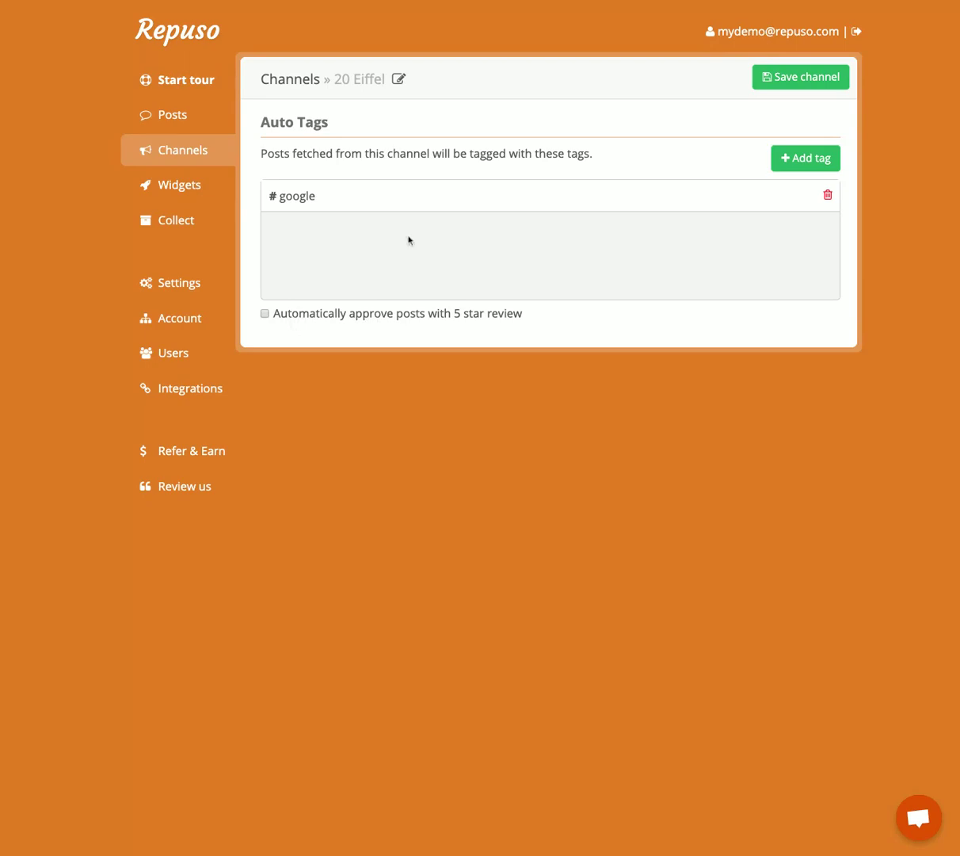
left_click(783, 77)
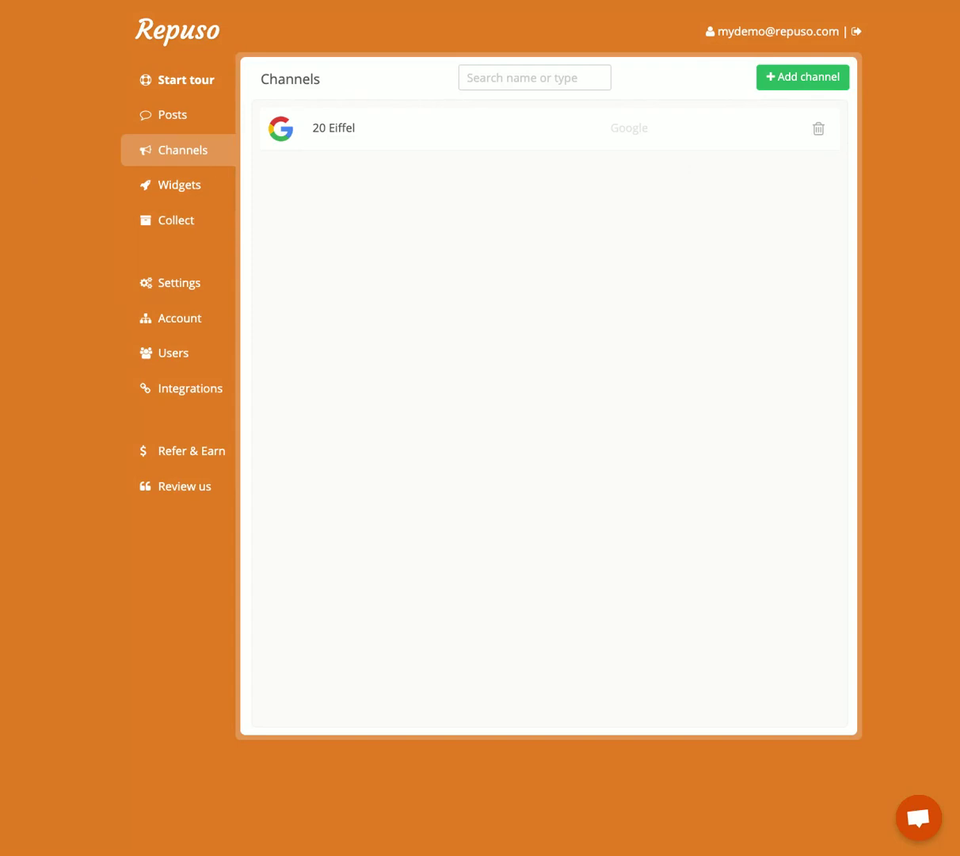
- Add a TripAdvisor channel from the pasted 20 Eiffel review page URL
left_click(794, 79)
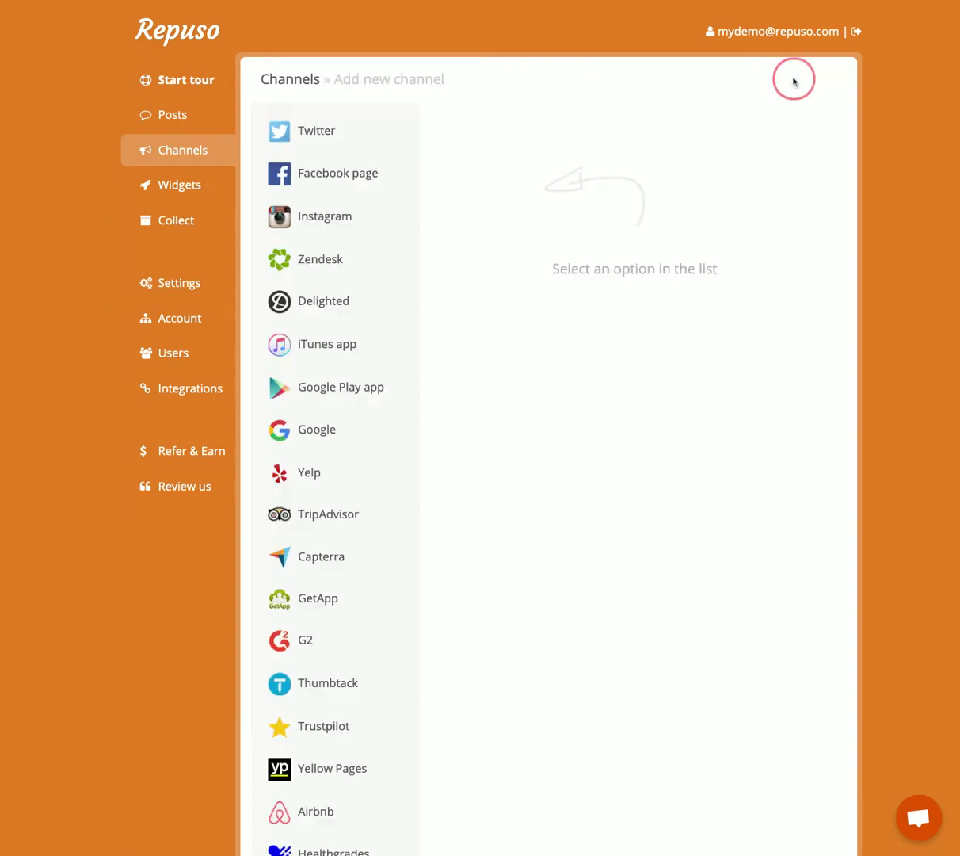
left_click(300, 517)
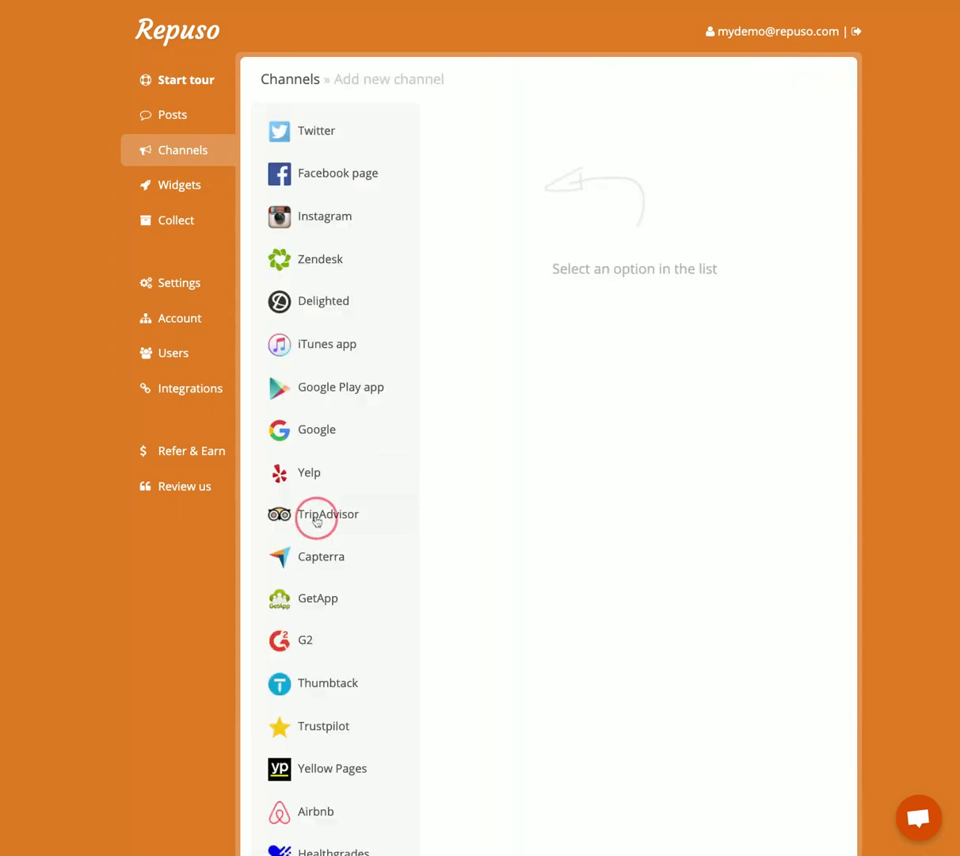
left_click(617, 216)
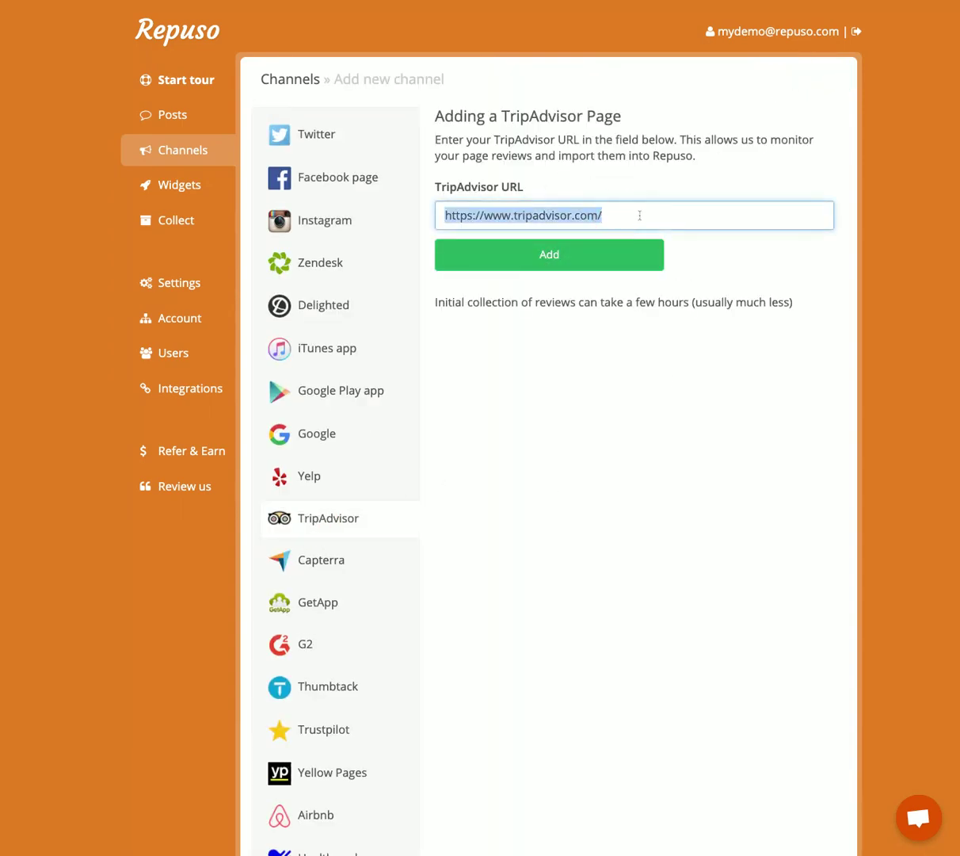
type("https://www.tripadvisor.com/Restaurant_Review-g187147-d8637755-Reviews-20_Eiffel-Paris_Ile_de_France.html")
key("Home")
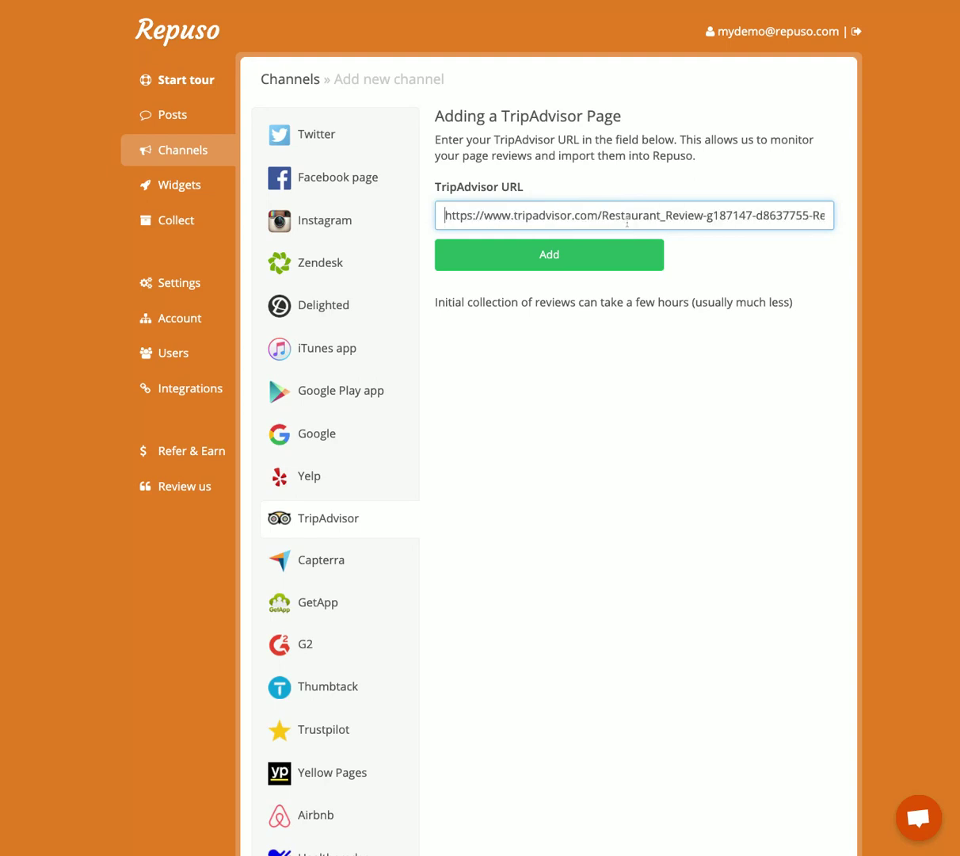
left_click_drag(523, 215, 770, 216)
left_click(669, 217)
left_click(538, 257)
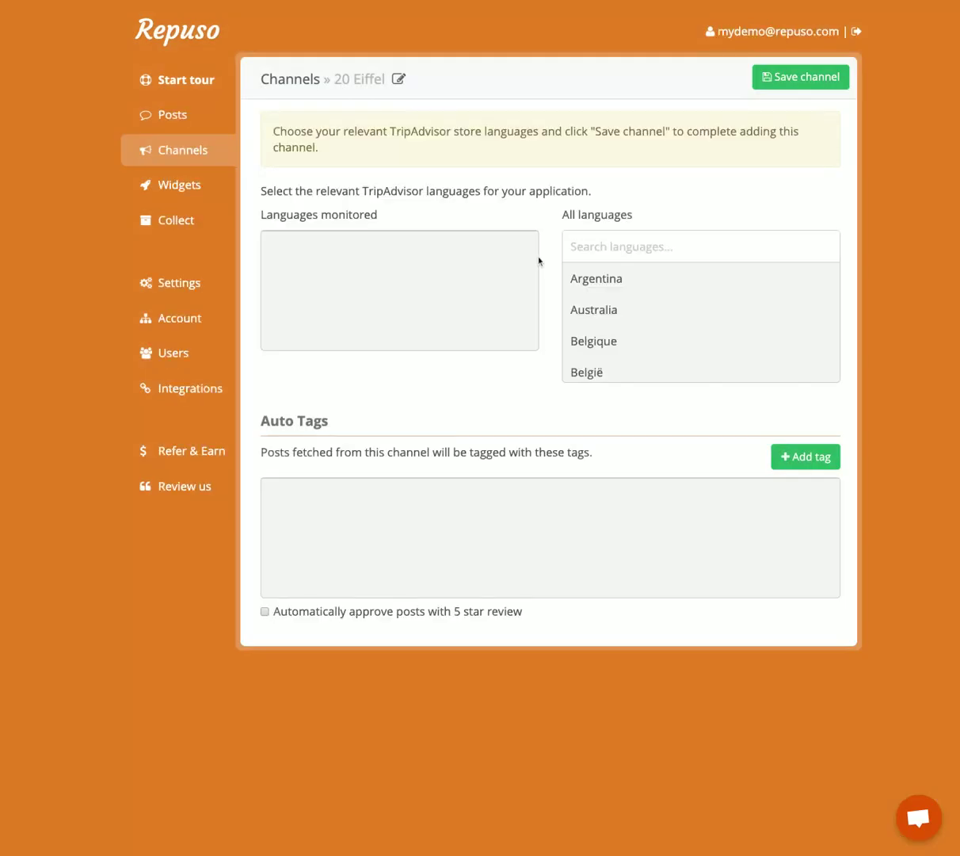
- Monitor English (United States) reviews, add auto tag TA, and save the channel
left_click(593, 248)
type("engli")
left_click(629, 339)
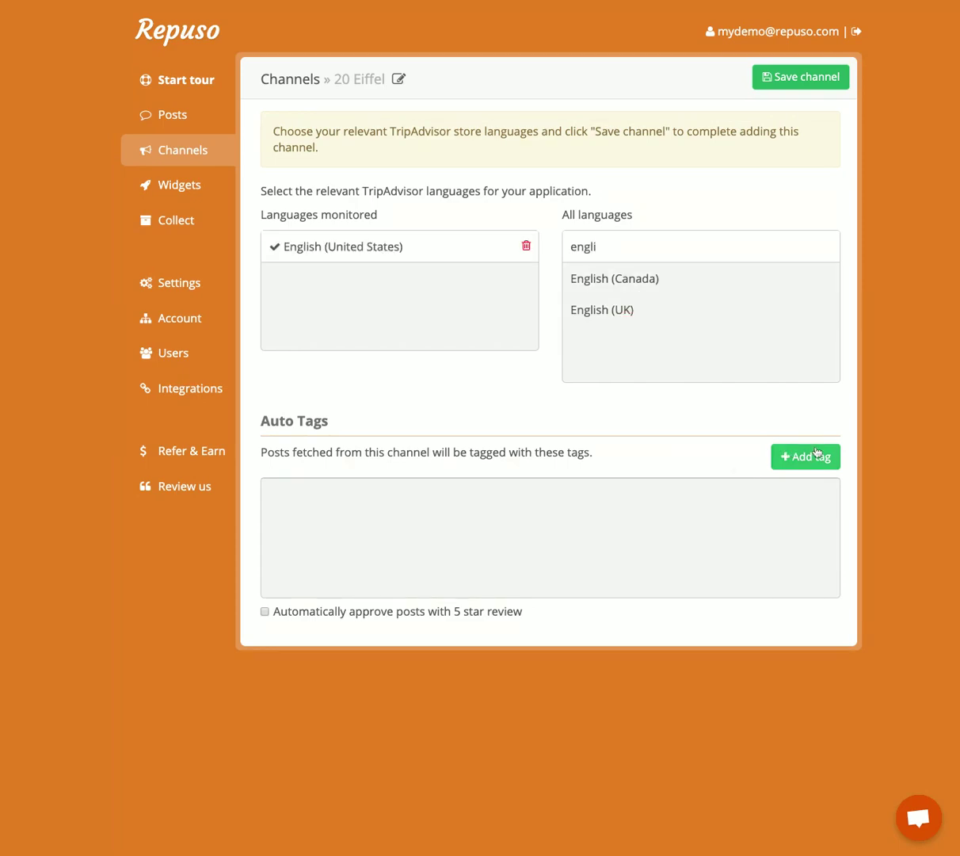
left_click(817, 452)
left_click(442, 98)
type("T")
left_click(603, 180)
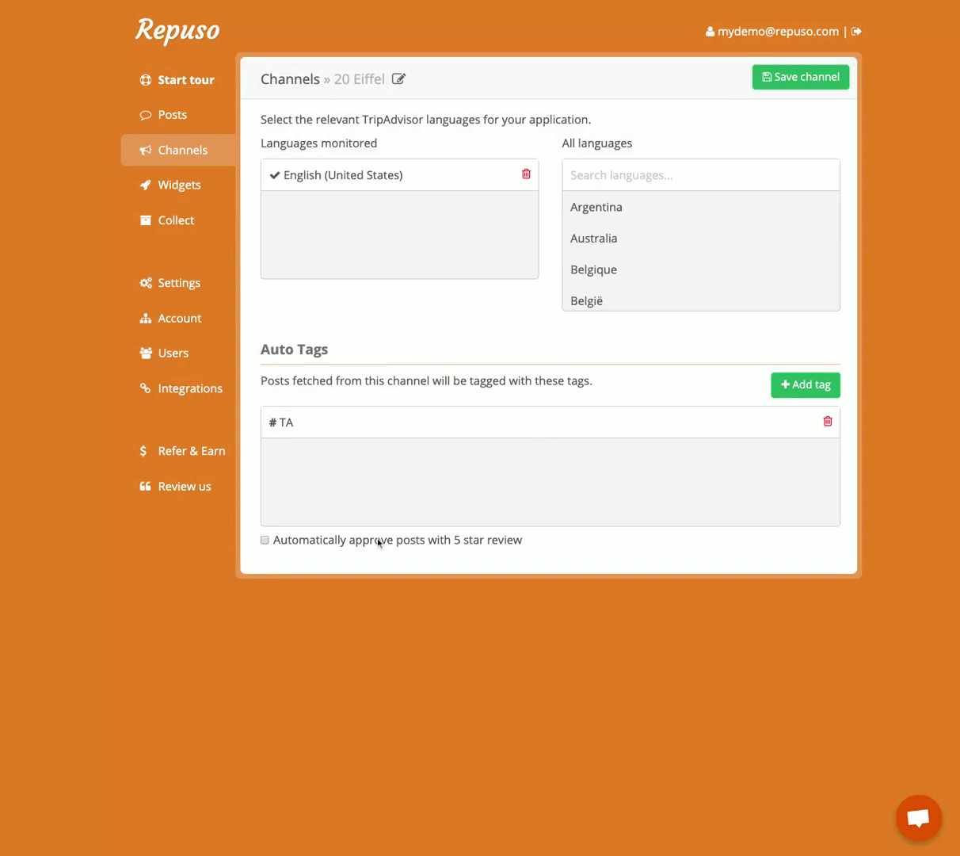
left_click(806, 78)
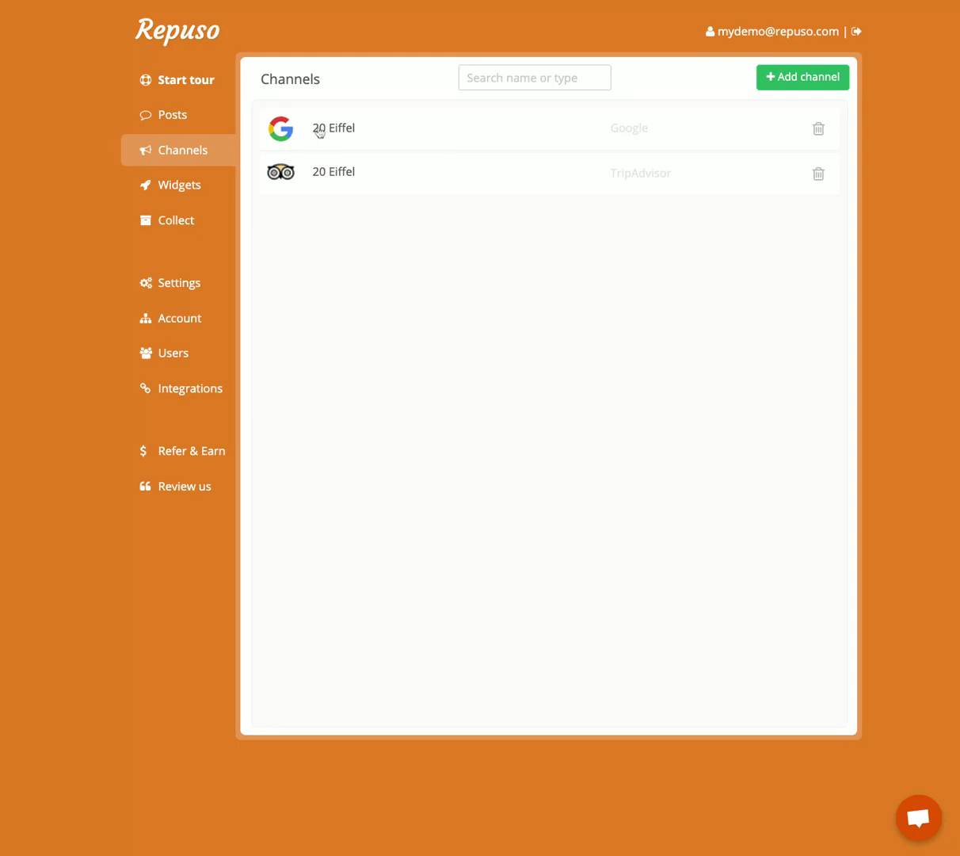
- Browse the collected reviews in the Posts inbox
left_click(178, 120)
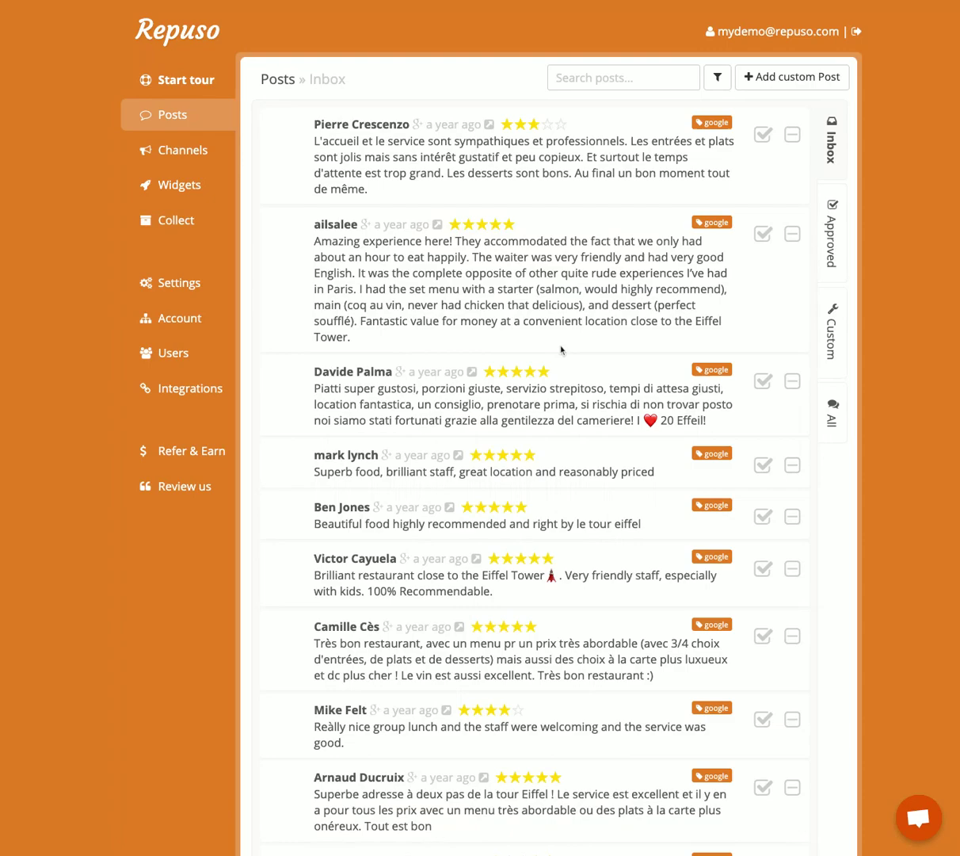
scroll(452, 206, "down", 3)
scroll(428, 245, "down", 5)
scroll(428, 249, "up", 8)
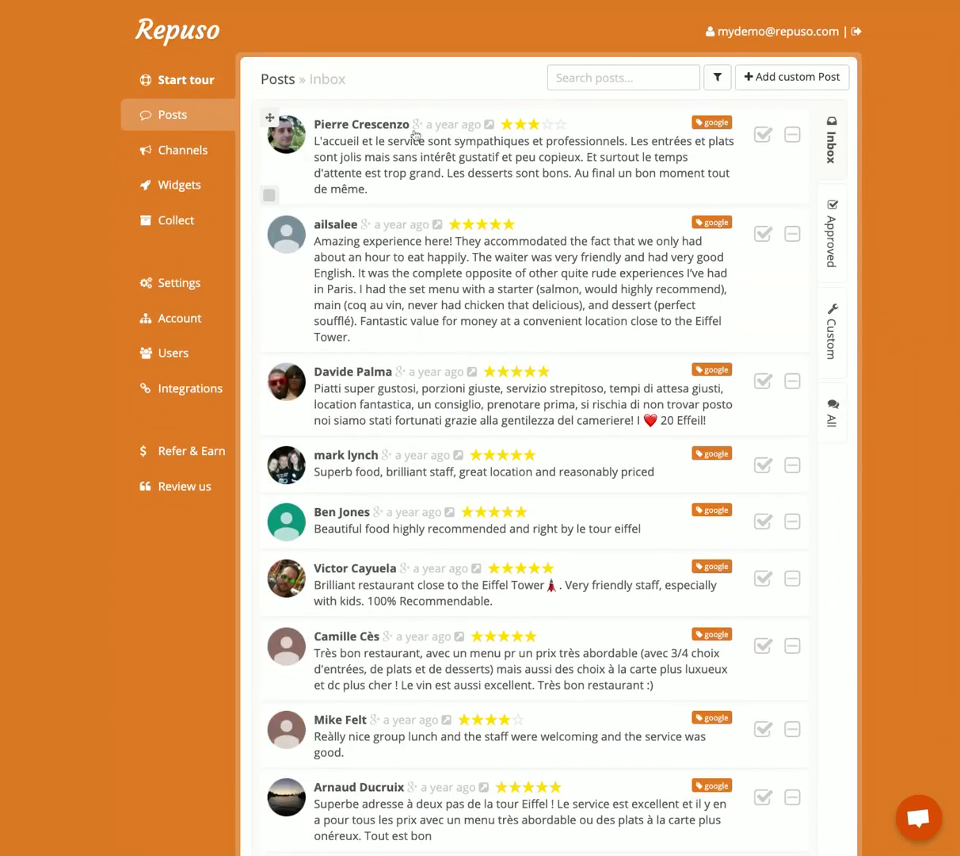
scroll(418, 371, "down", 10)
scroll(418, 369, "down", 10)
scroll(417, 369, "down", 10)
key("Home")
scroll(412, 364, "down", 20)
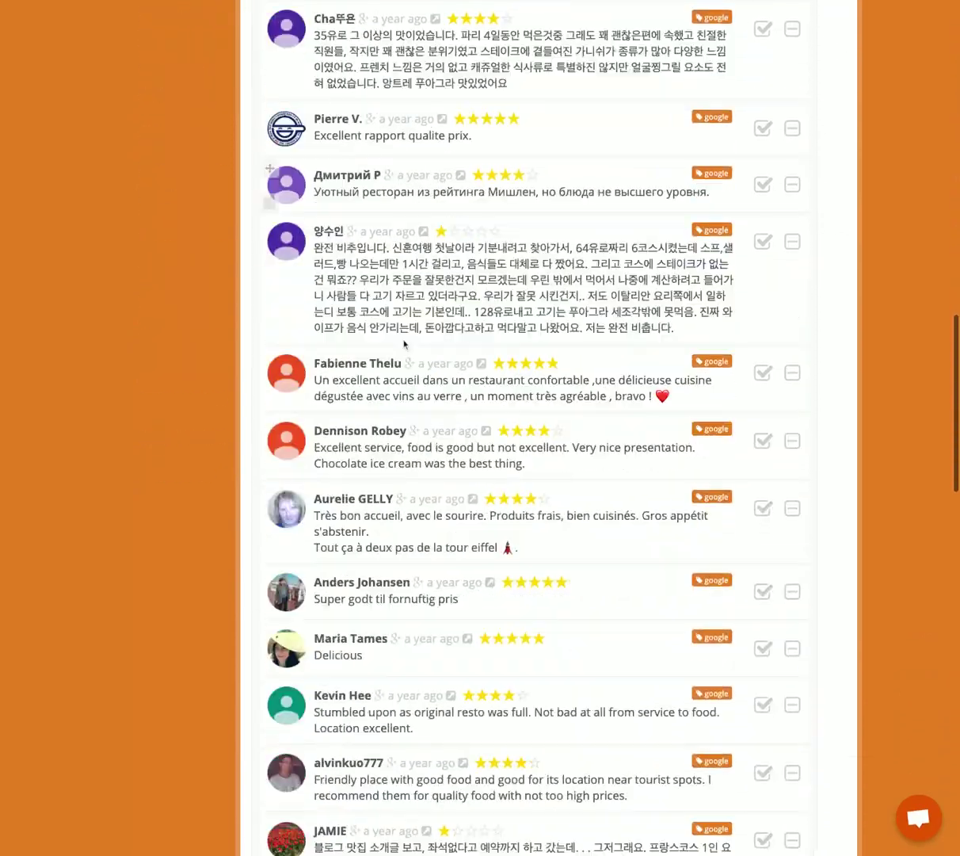
scroll(404, 344, "down", 20)
scroll(405, 345, "up", 20)
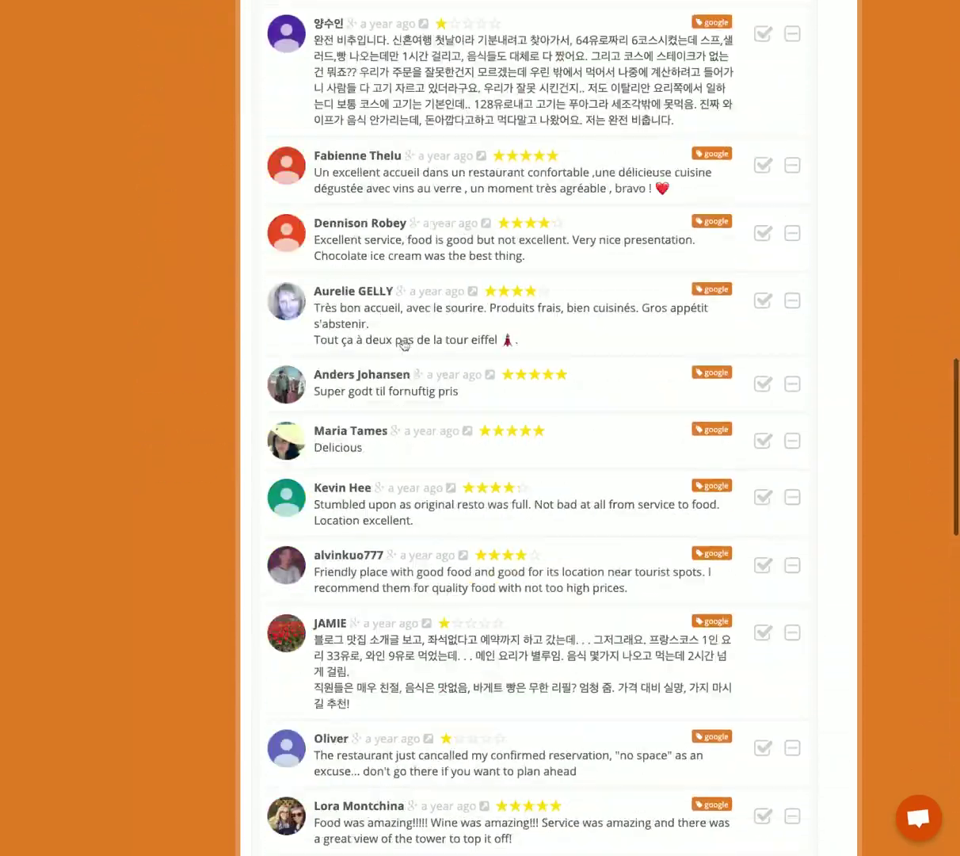
scroll(404, 345, "up", 15)
- Filter the inbox to Tripadvisor (20 Eiffel) posts, then return to the Channels list
left_click(717, 76)
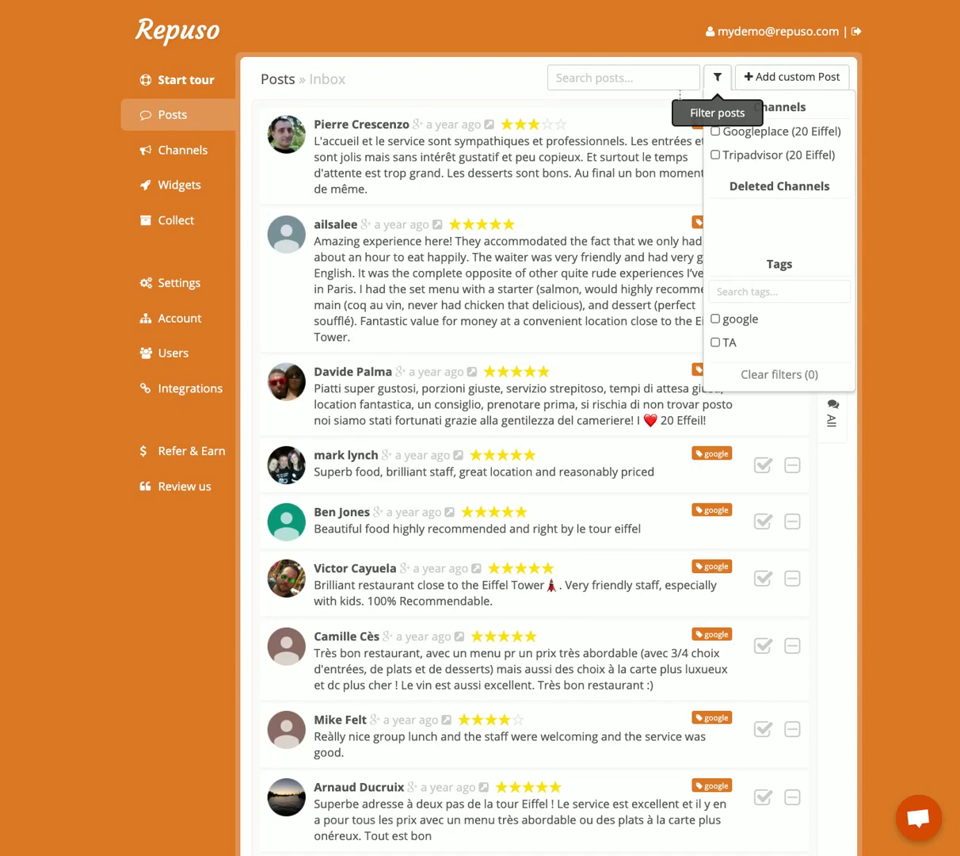
left_click(734, 157)
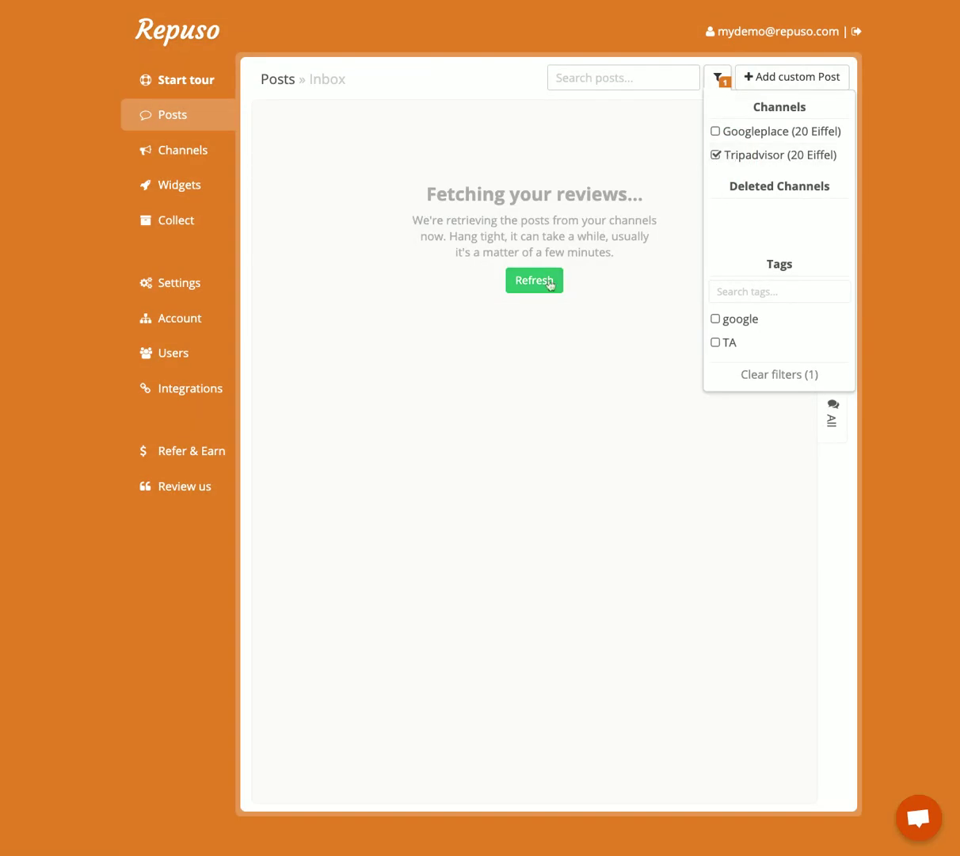
left_click(656, 197)
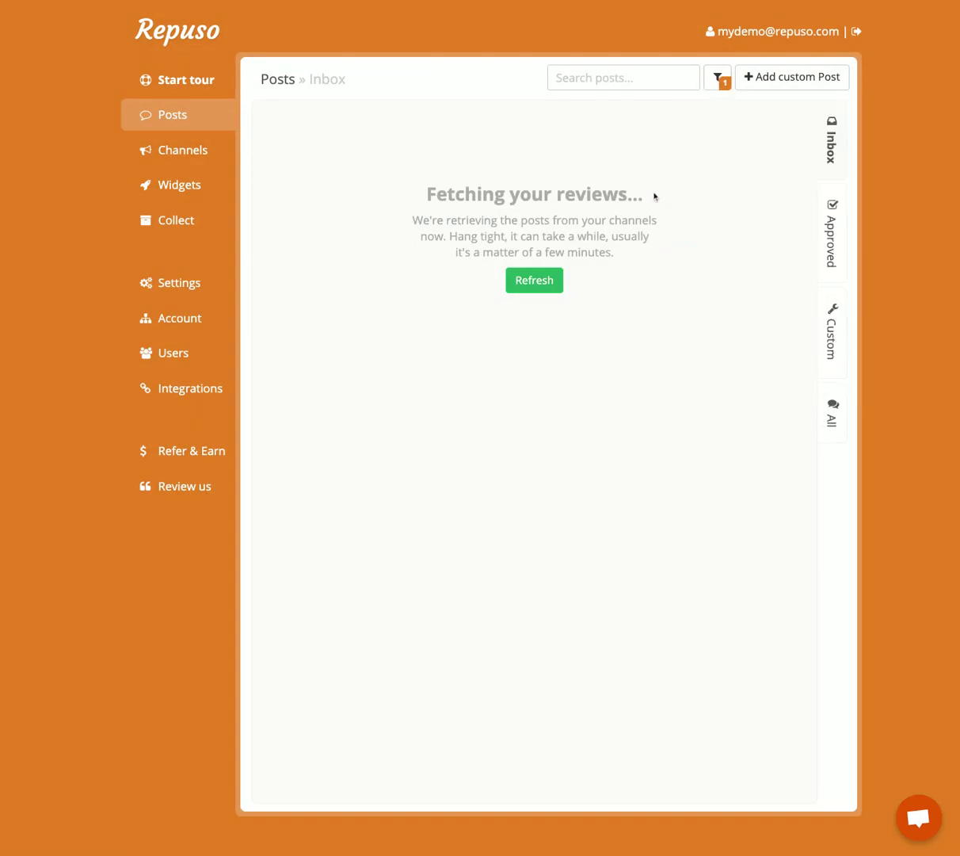
left_click(191, 152)
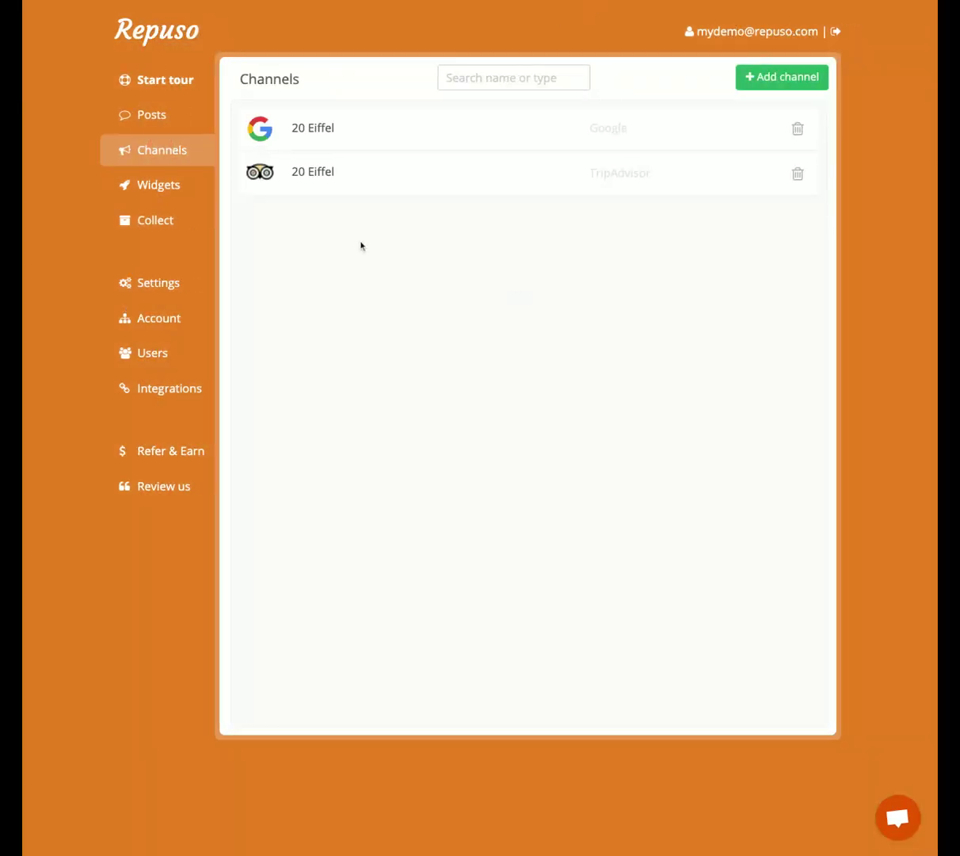
- Save the Google 20 Eiffel channel with its google tag and 5-star auto-approval
left_click(313, 130)
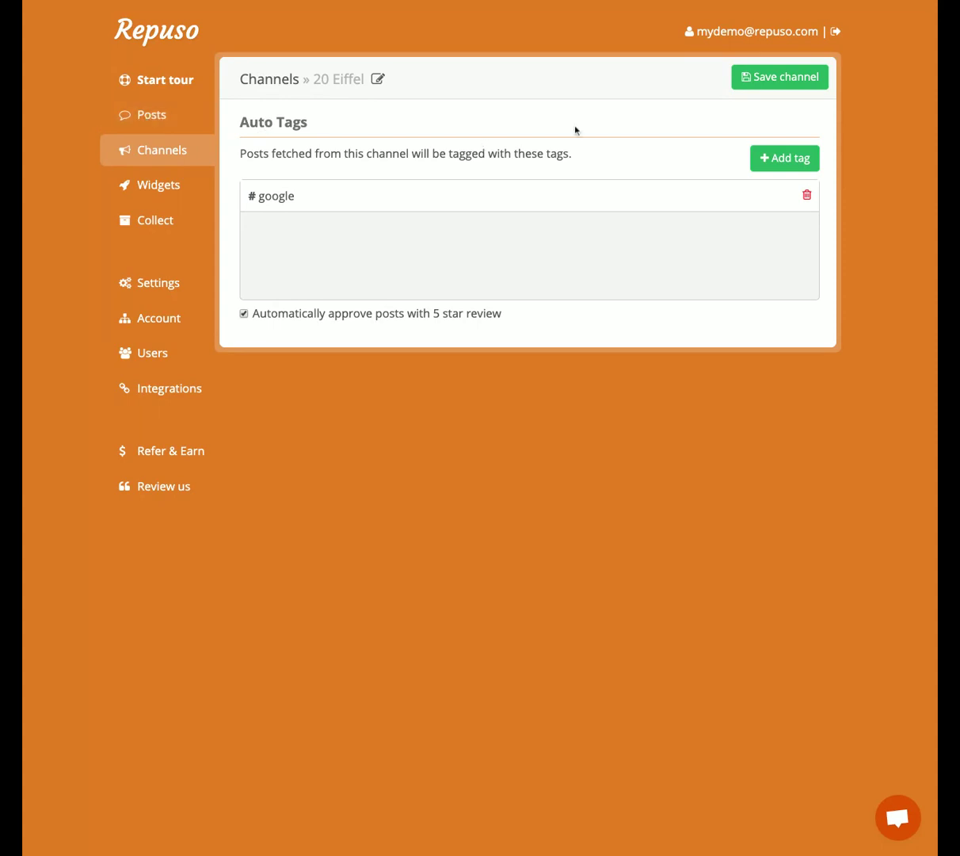
left_click(779, 79)
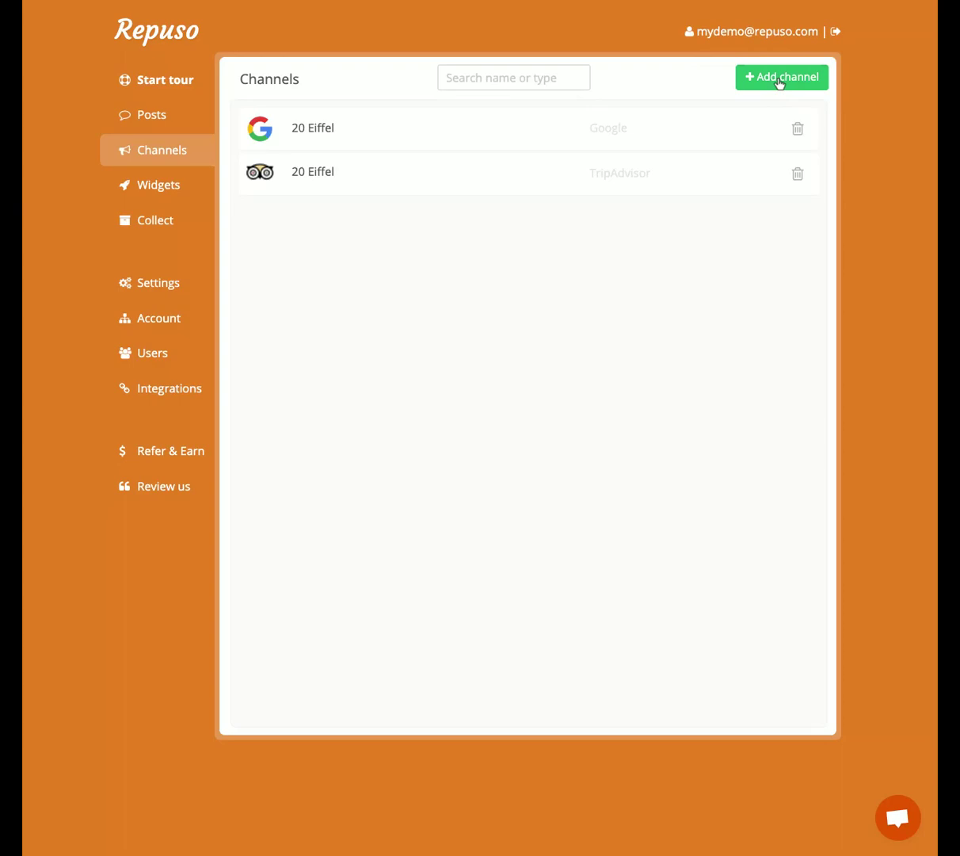
left_click(149, 113)
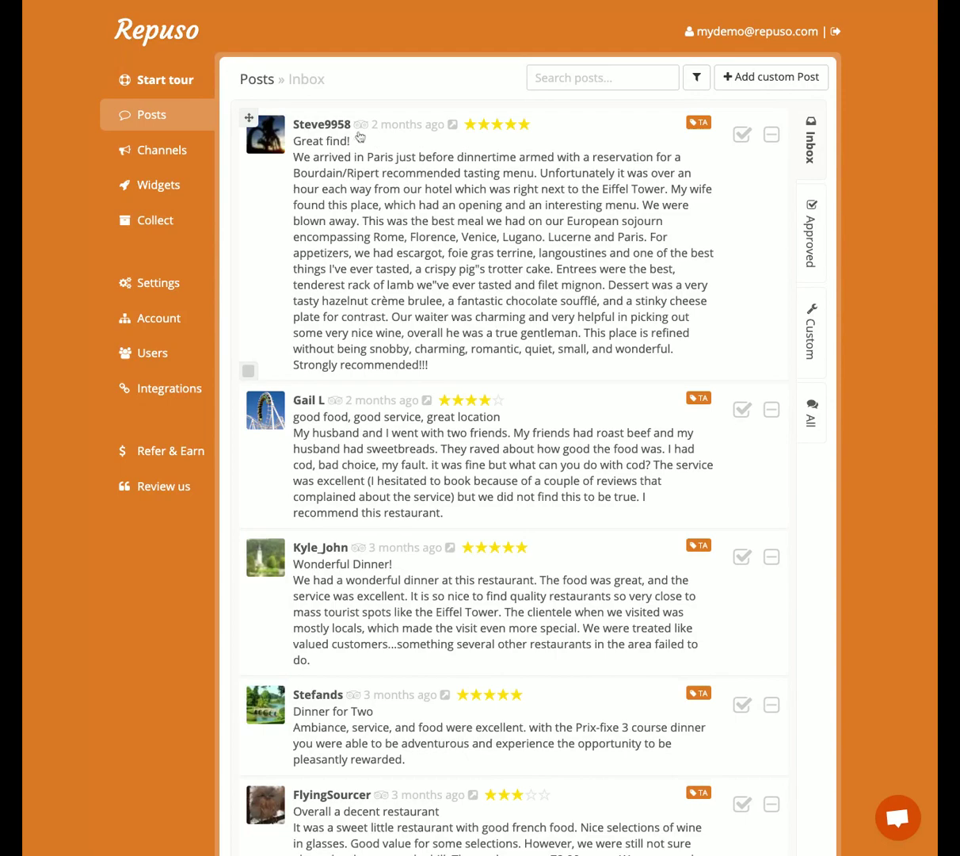
- Scroll the inbox, then view the Approved tab of five-star Google reviews
scroll(435, 418, "down", 3)
scroll(398, 417, "down", 10)
scroll(399, 417, "up", 1)
scroll(399, 416, "down", 3)
scroll(399, 413, "up", 1)
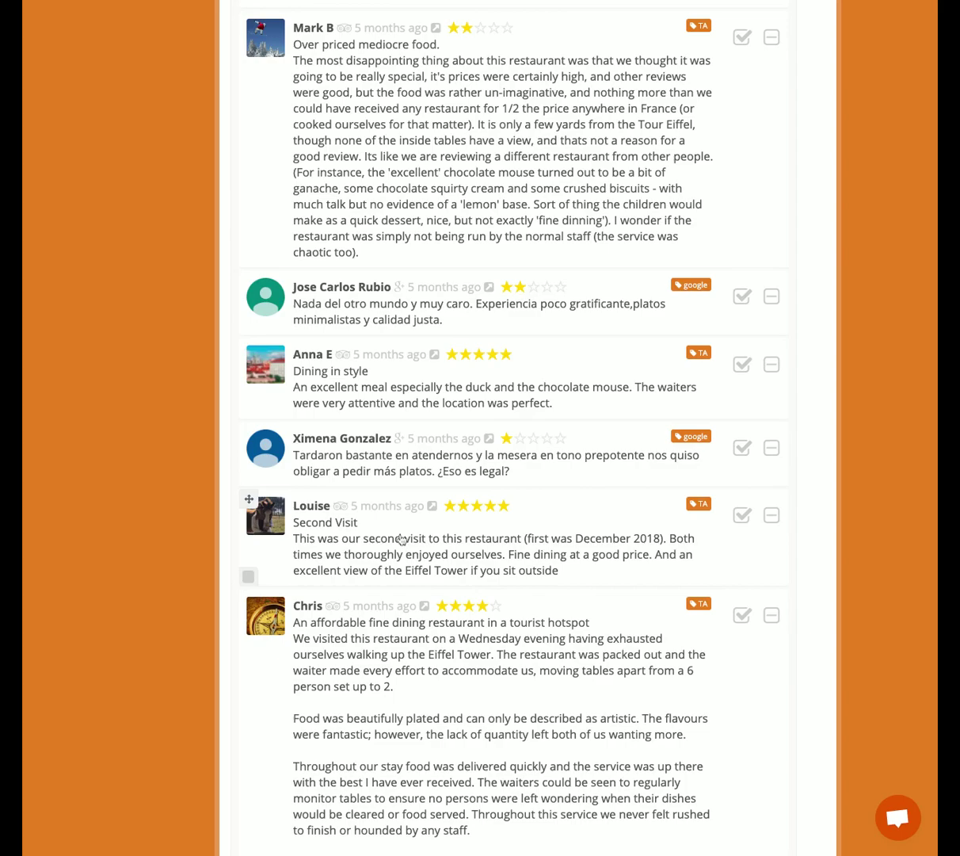
scroll(401, 453, "up", 2)
scroll(404, 452, "up", 10)
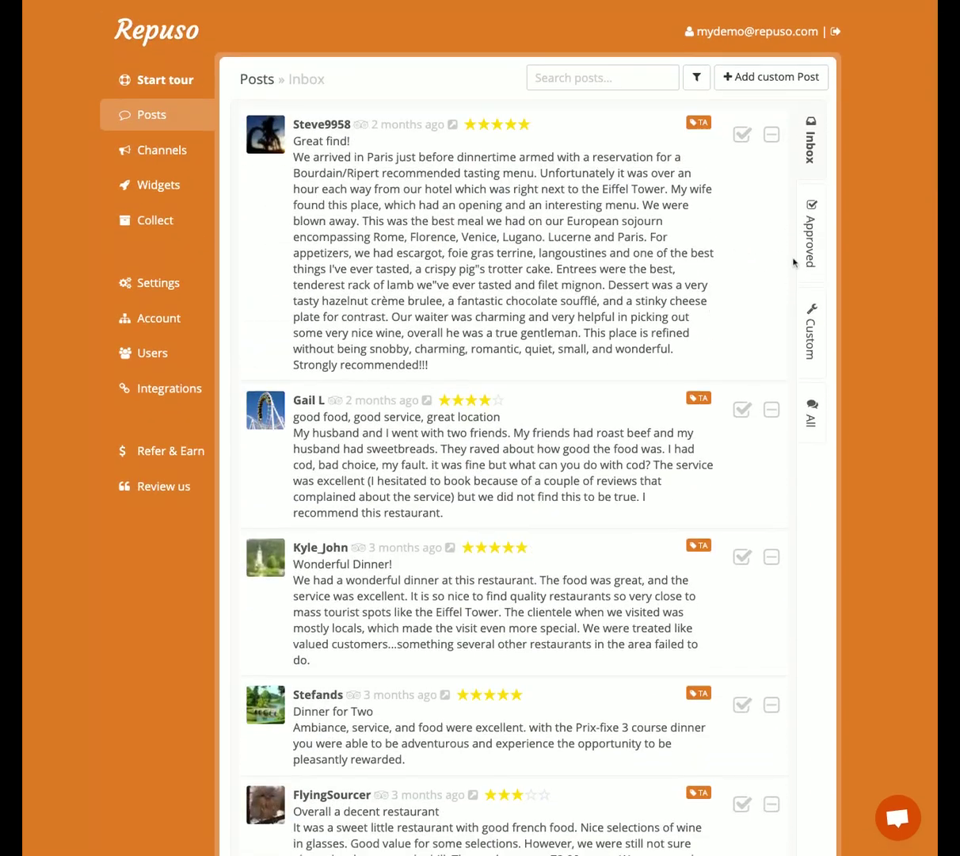
left_click(811, 248)
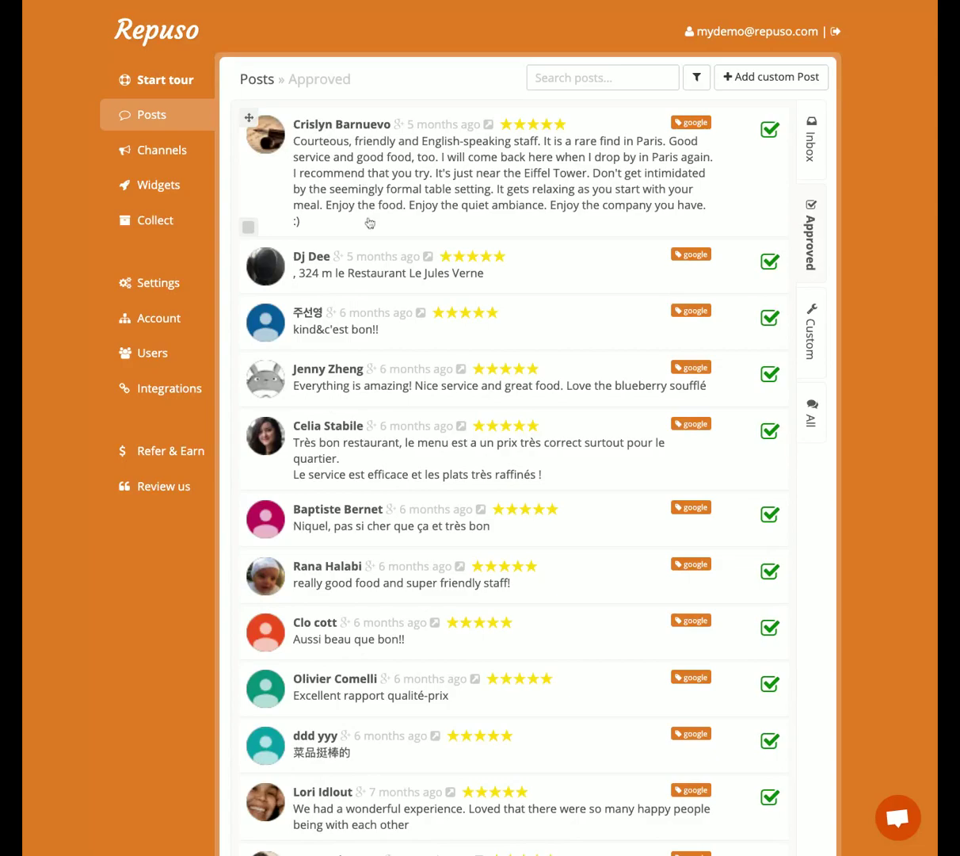
scroll(374, 235, "down", 6)
scroll(373, 235, "down", 11)
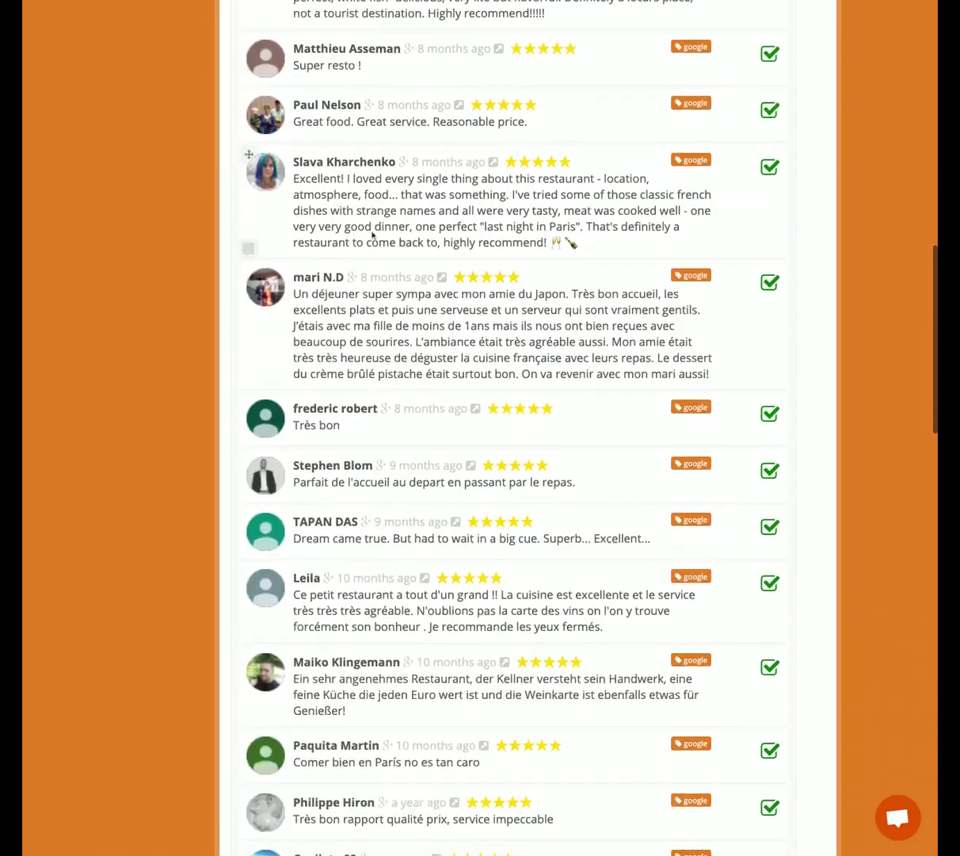
scroll(373, 236, "up", 5)
scroll(372, 236, "up", 12)
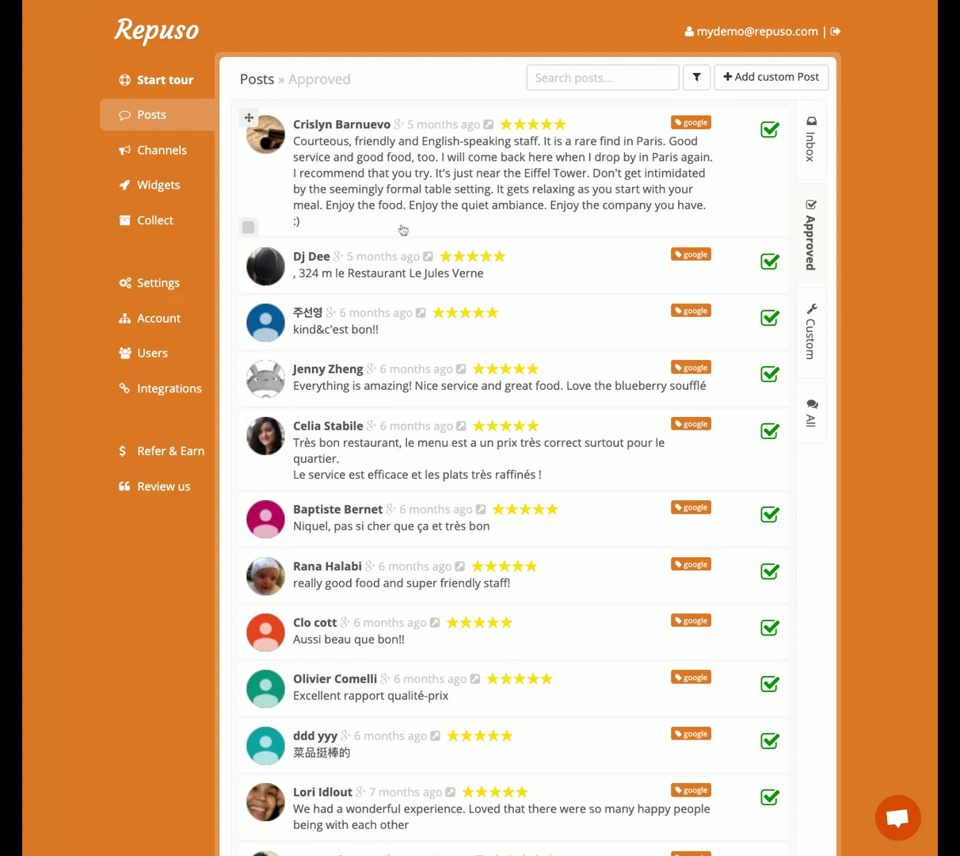
- Add a Yelp channel for 20 Eiffel from the pasted Yelp business page URL
left_click(158, 158)
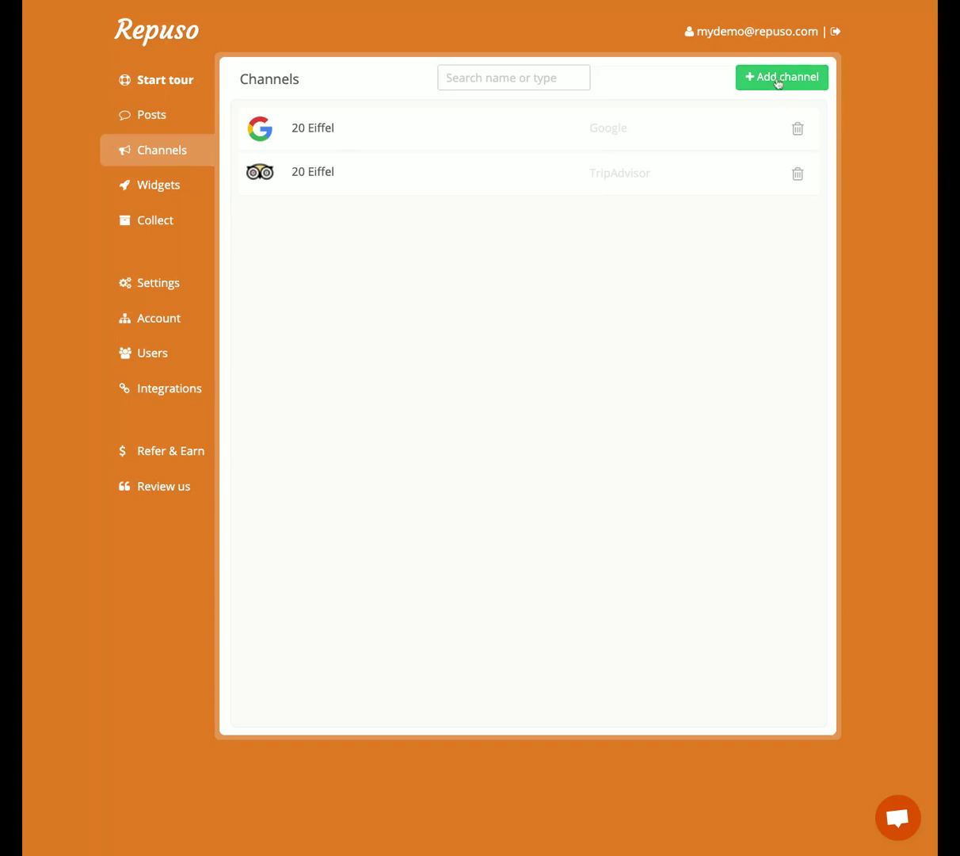
left_click(778, 78)
left_click(276, 469)
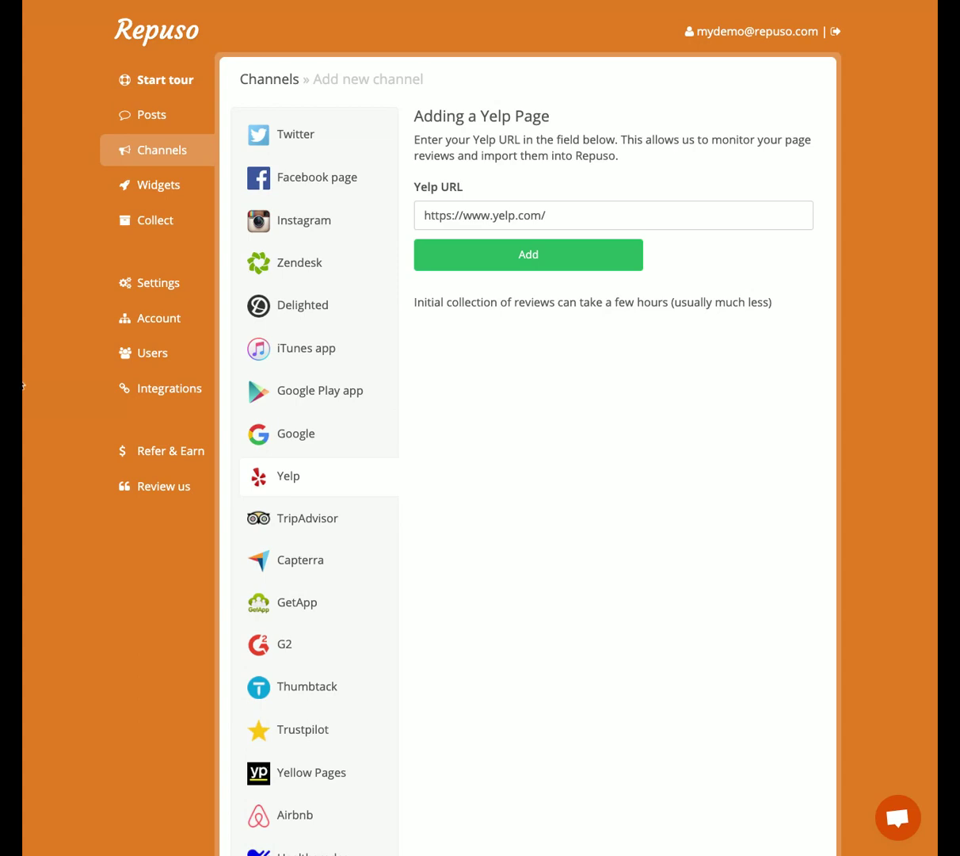
left_click(591, 214)
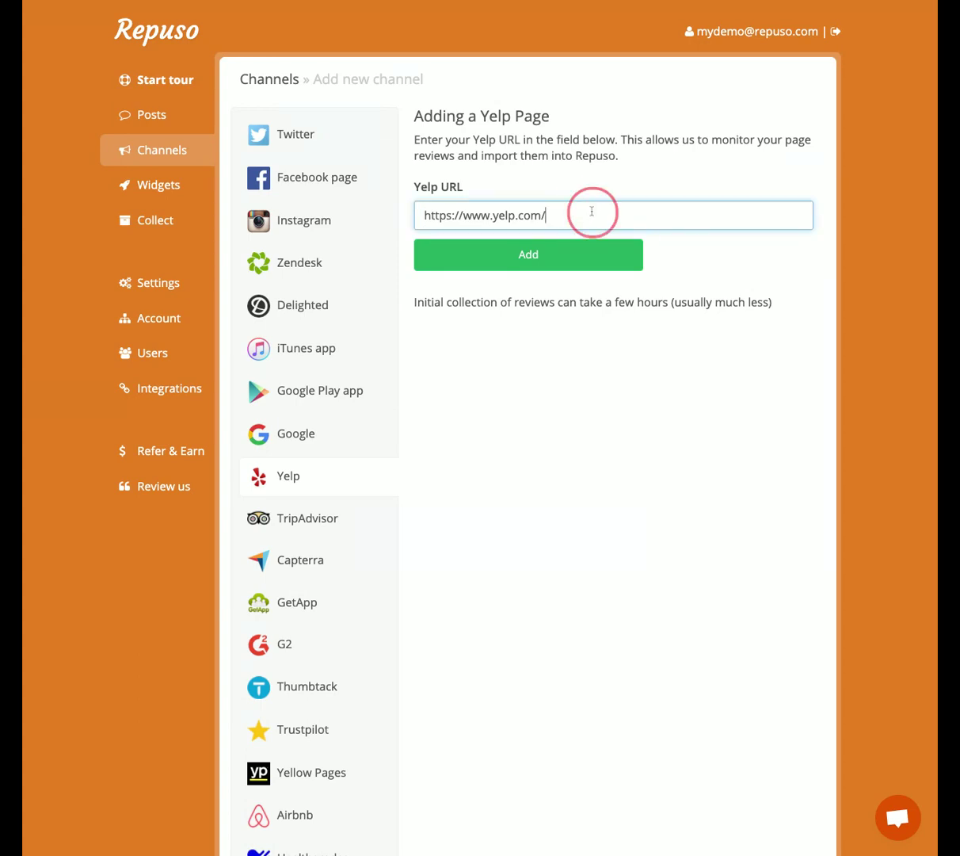
key("ctrl+a")
type("https://www.yelp.com/biz/20-eiffel-paris")
left_click(525, 256)
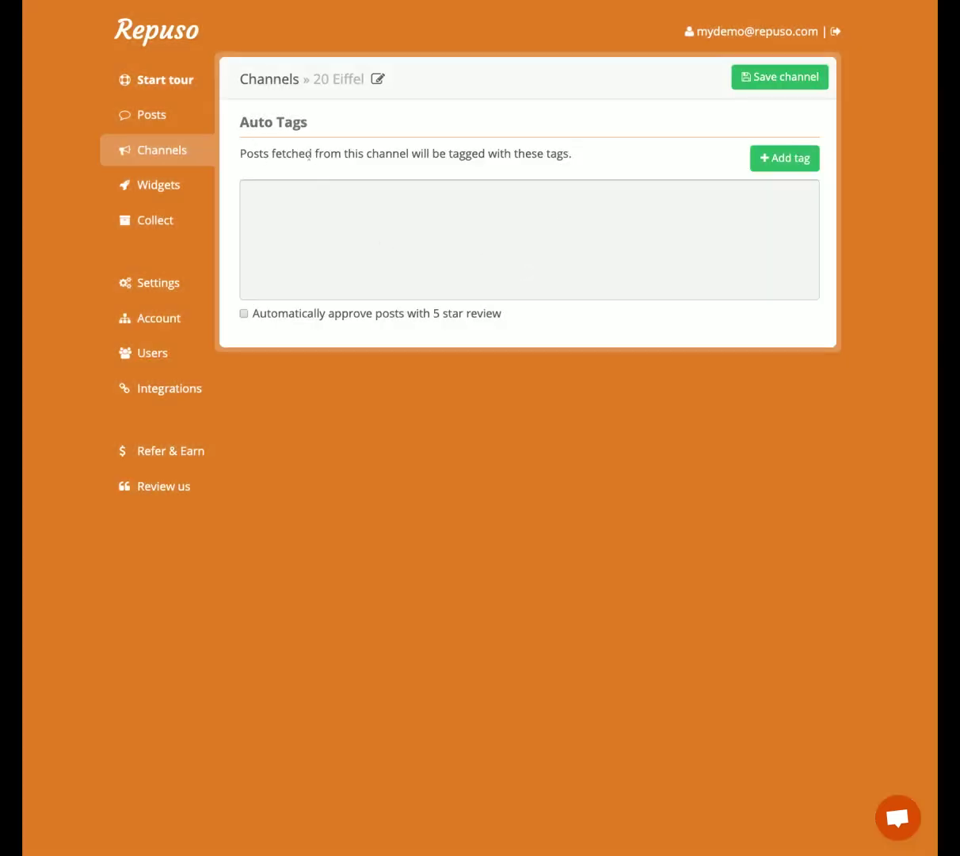
left_click(773, 161)
- Tag the Yelp channel 'yelp', auto-approve 5-star posts, and save it
left_click(389, 101)
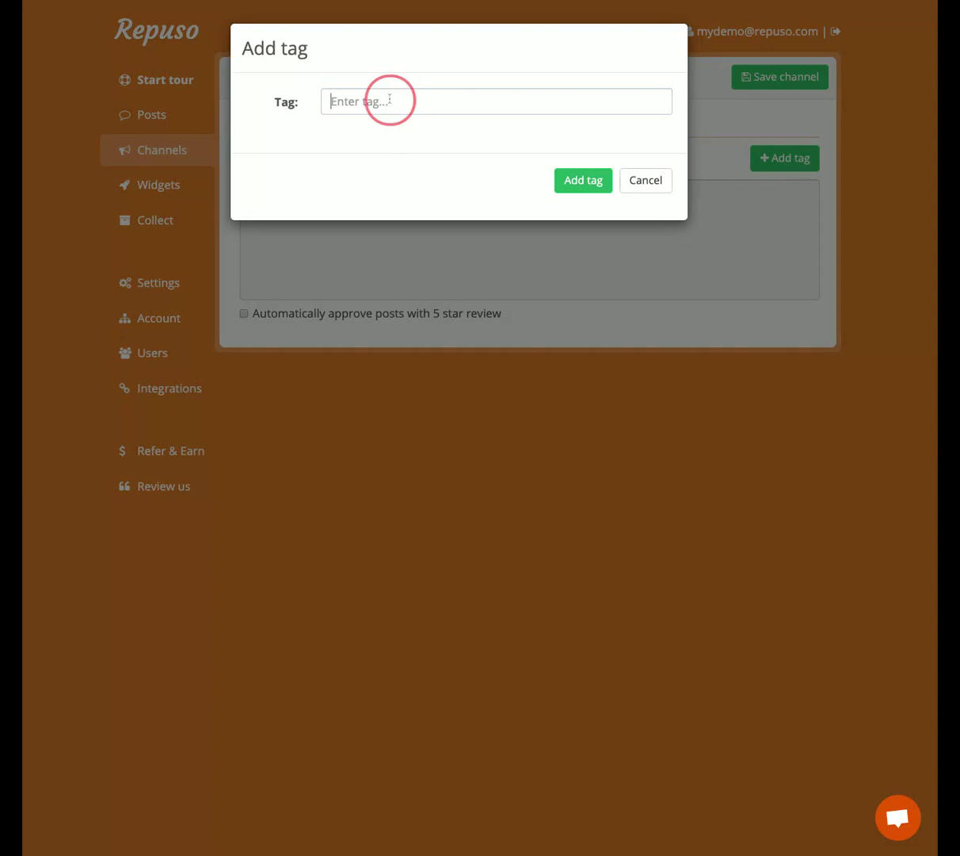
type("yelp")
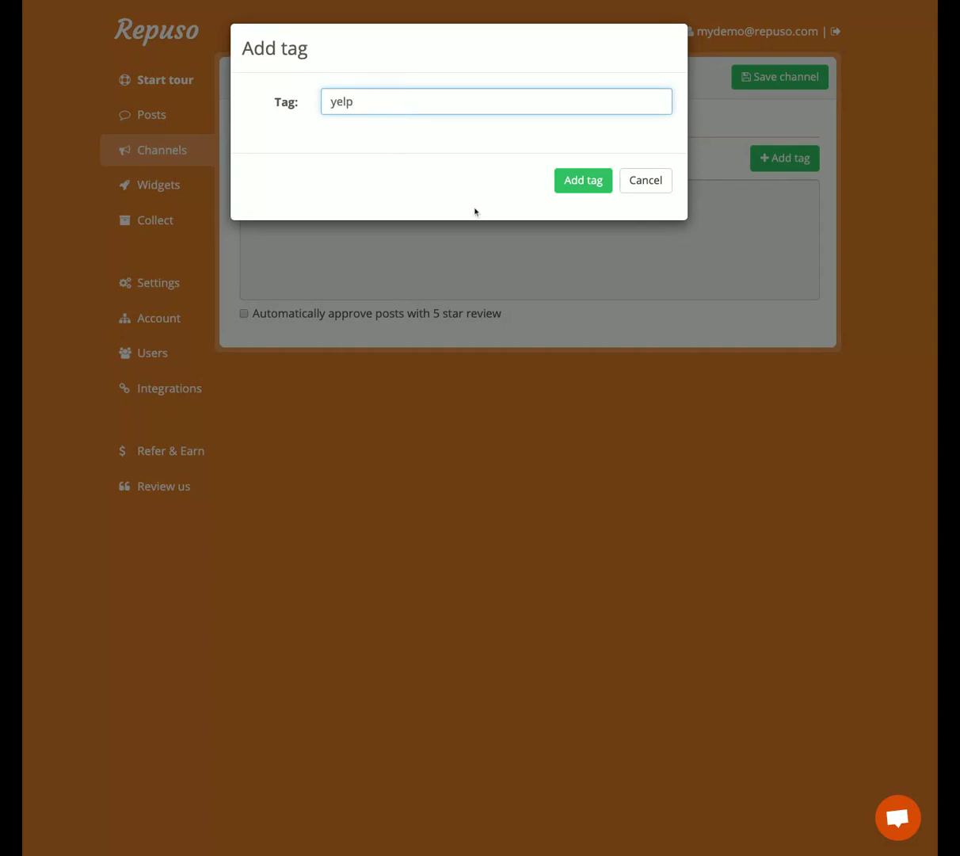
left_click(584, 180)
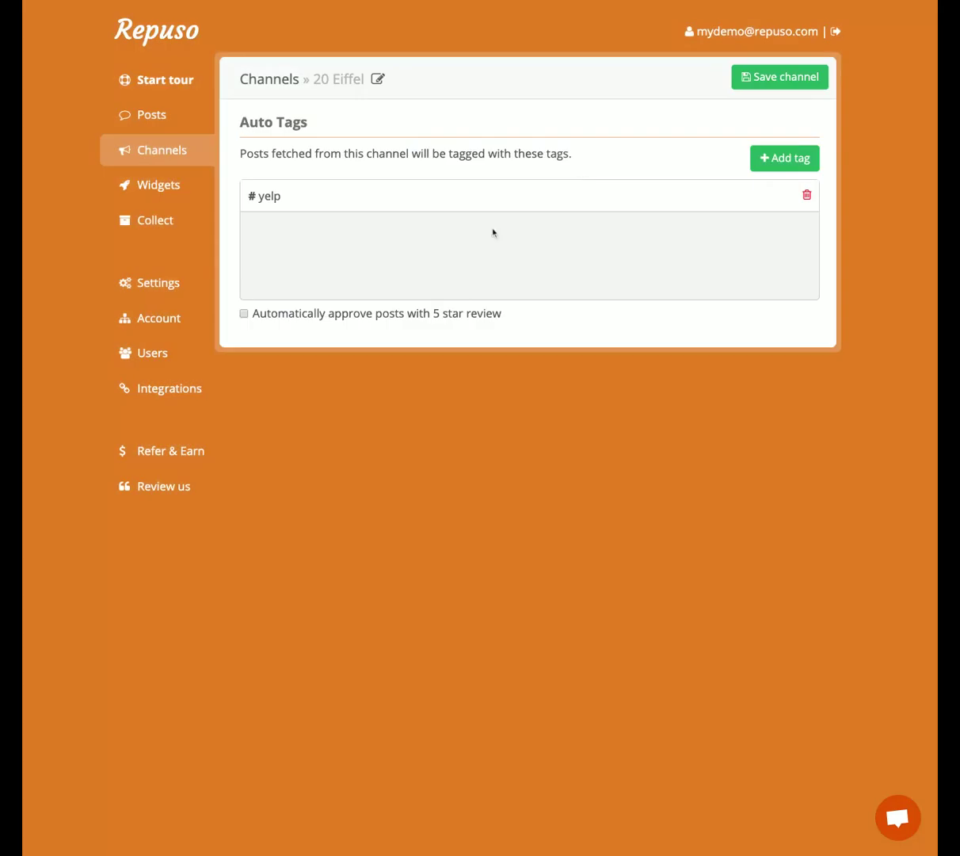
left_click(271, 318)
left_click(780, 78)
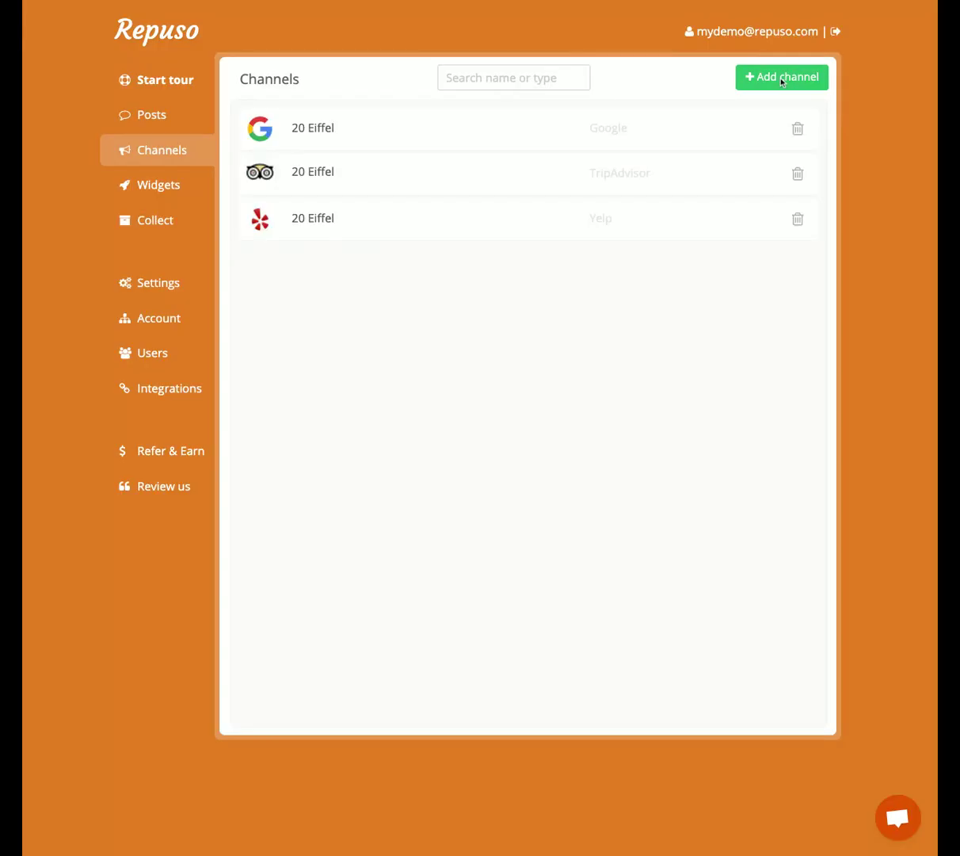
- Scroll the inbox, then view the Approved posts, now including five-star Yelp reviews
left_click(146, 117)
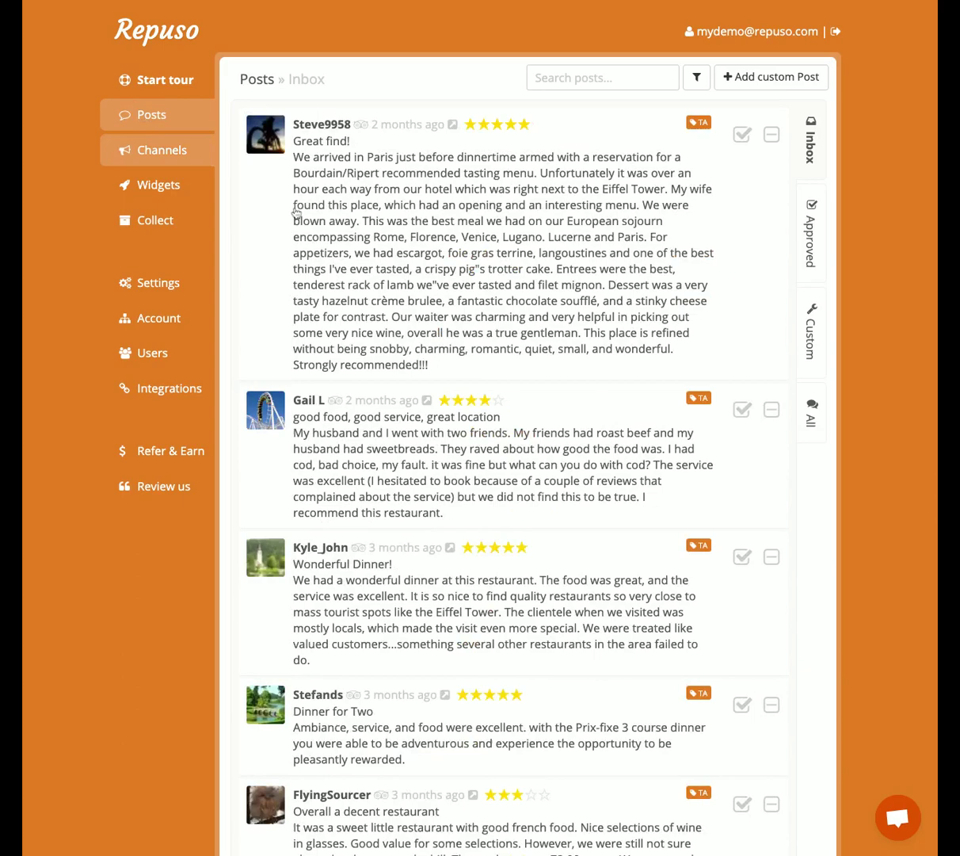
scroll(350, 229, "down", 11)
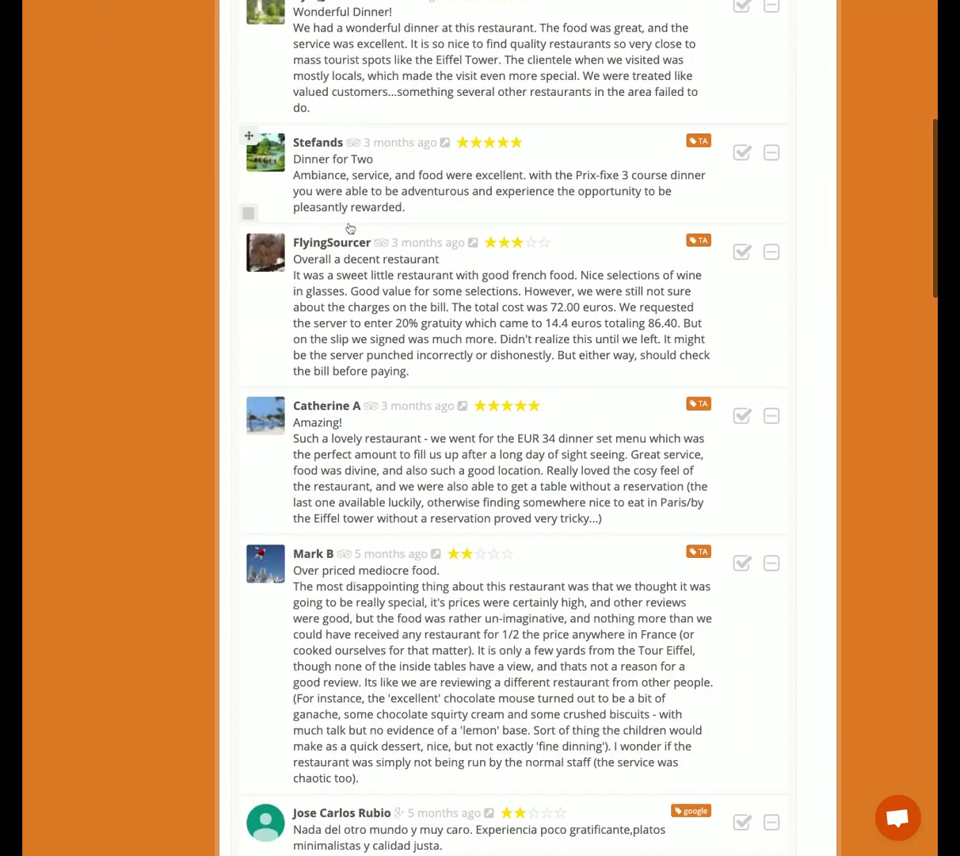
scroll(350, 229, "down", 2)
scroll(350, 229, "up", 13)
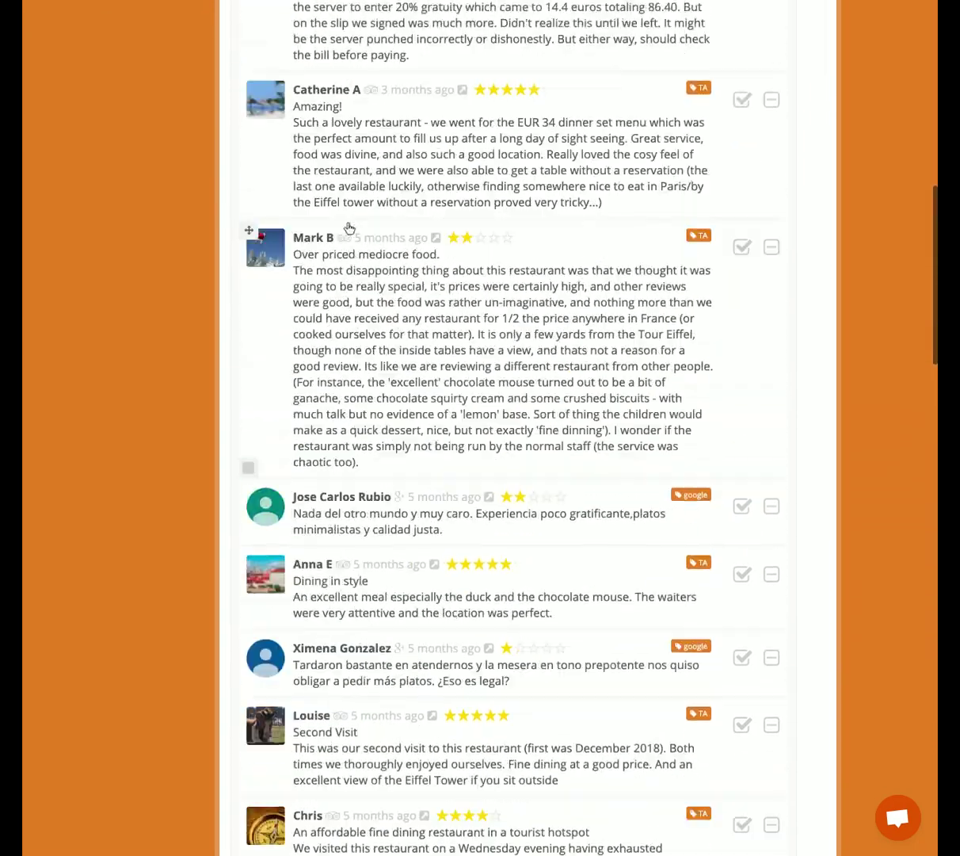
left_click(814, 231)
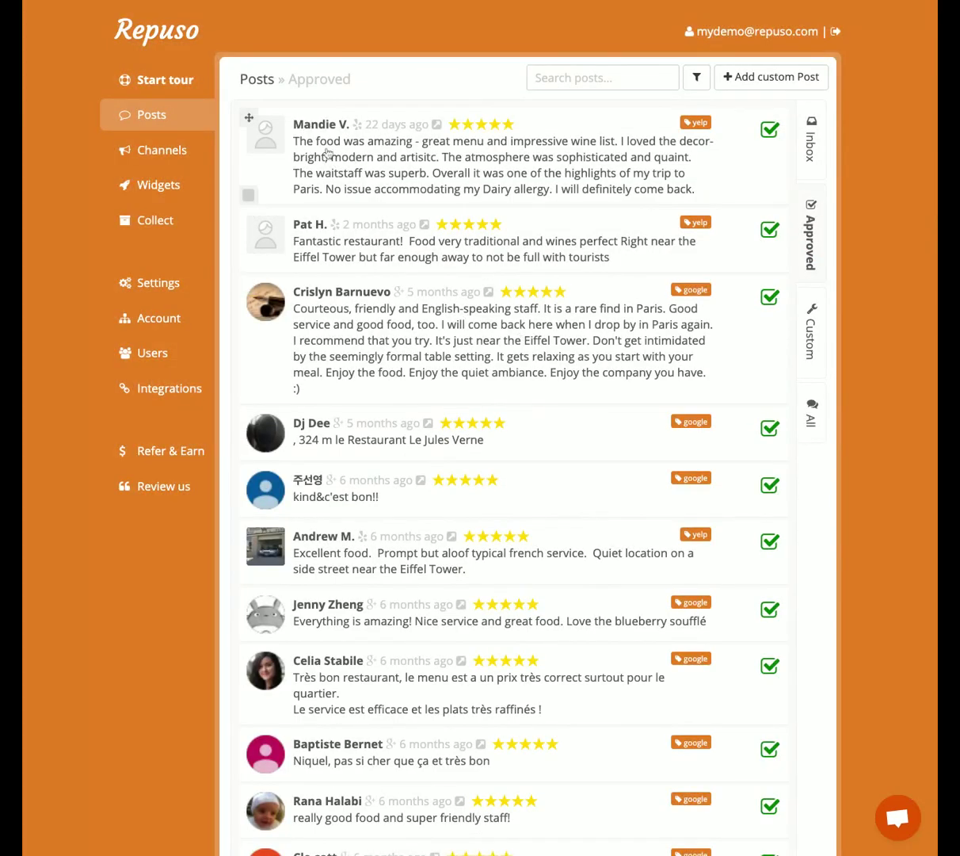
scroll(326, 360, "down", 3)
scroll(325, 361, "up", 3)
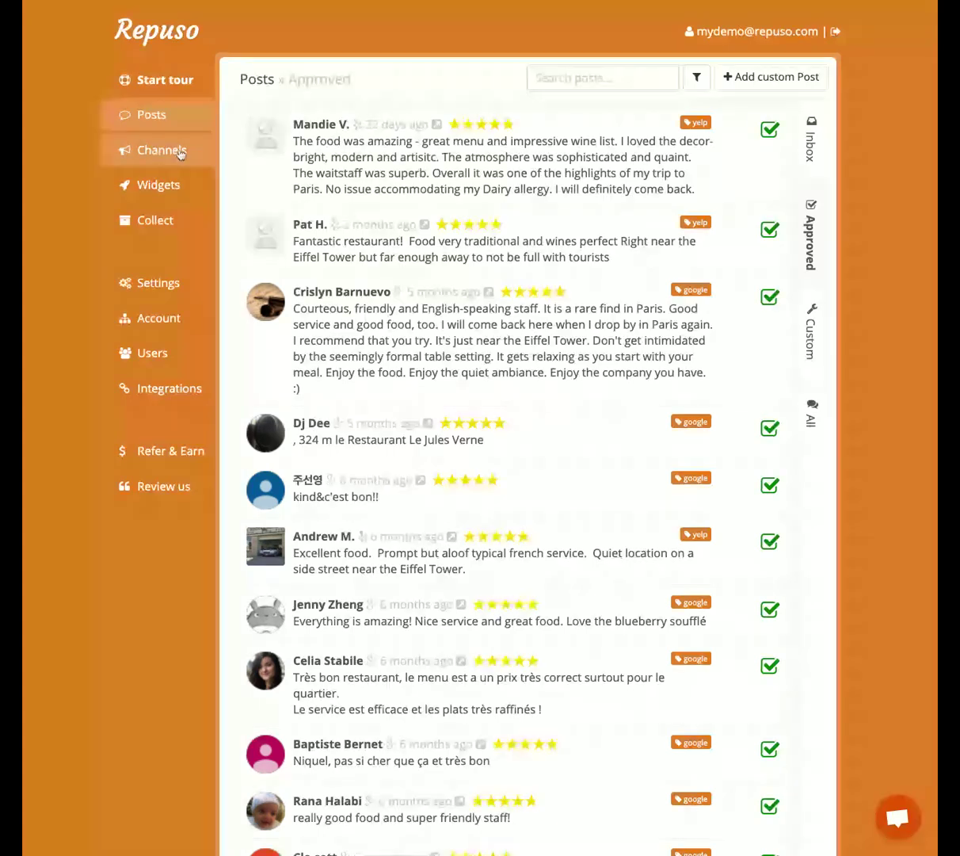
- Approve five inbox reviews, including 'Great find!', 'Wonderful Dinner!' and 'Amazing!'
left_click(813, 140)
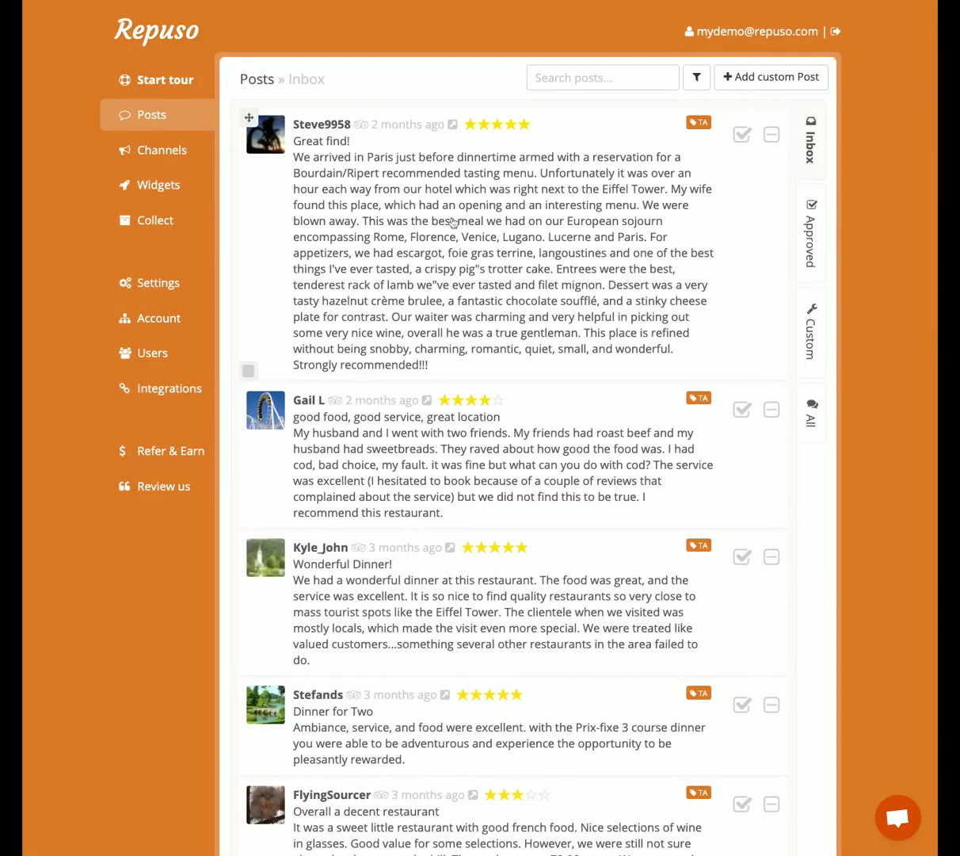
left_click(741, 135)
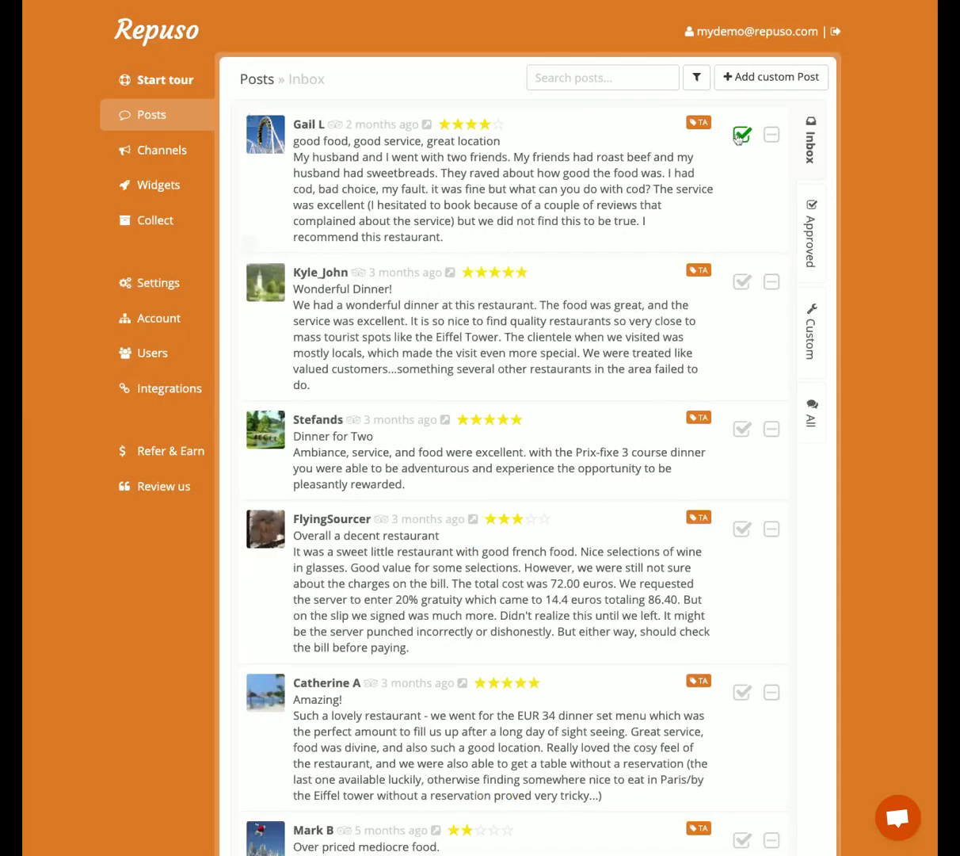
left_click(743, 287)
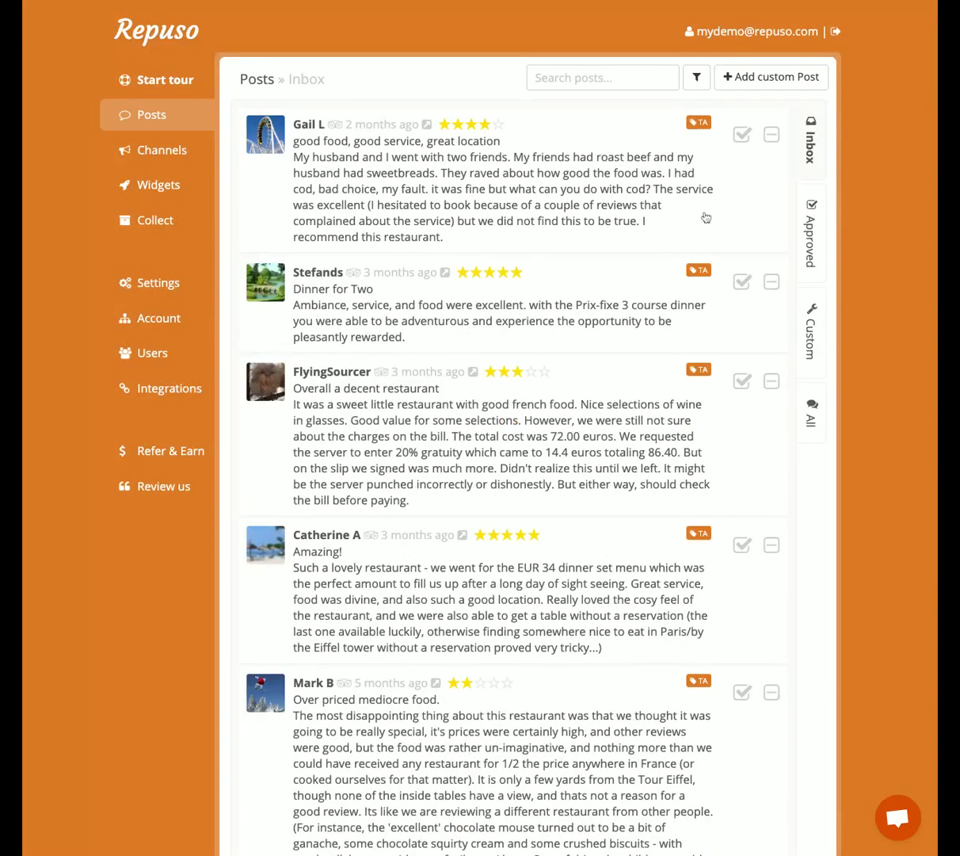
left_click(742, 135)
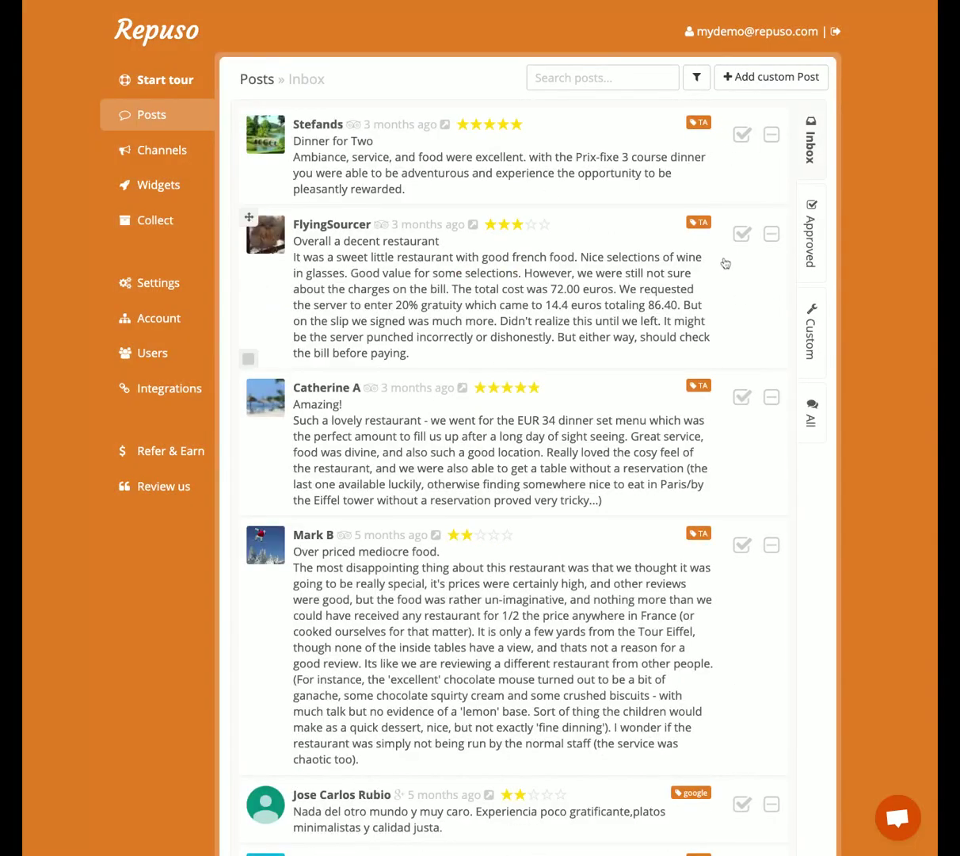
left_click(743, 234)
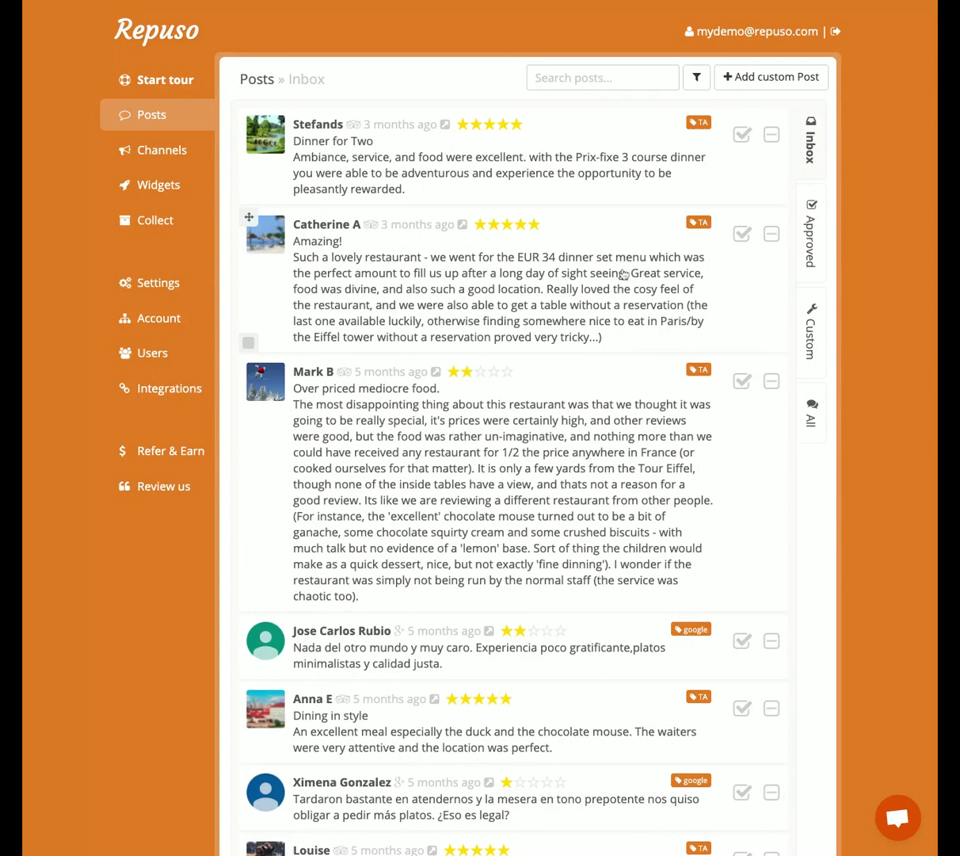
left_click(737, 238)
- Reject the one- and two-star Spanish Google reviews, then approve 'Dining in style' and 'Second Visit'
scroll(476, 428, "down", 4)
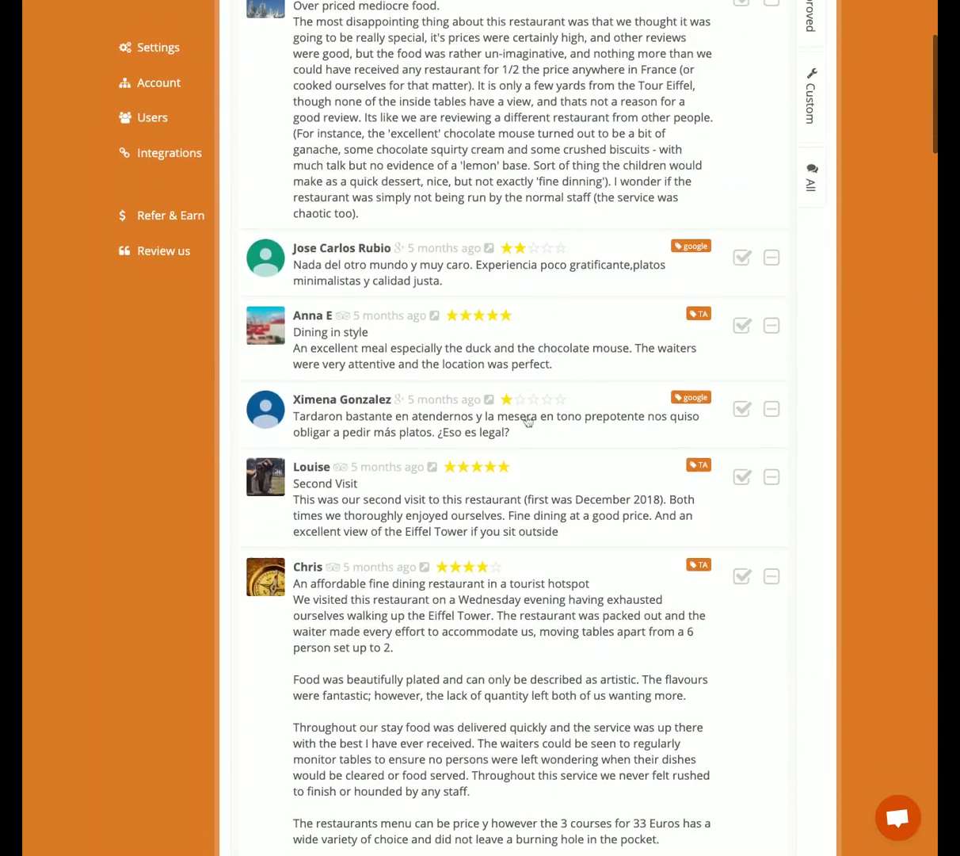
scroll(488, 416, "down", 2)
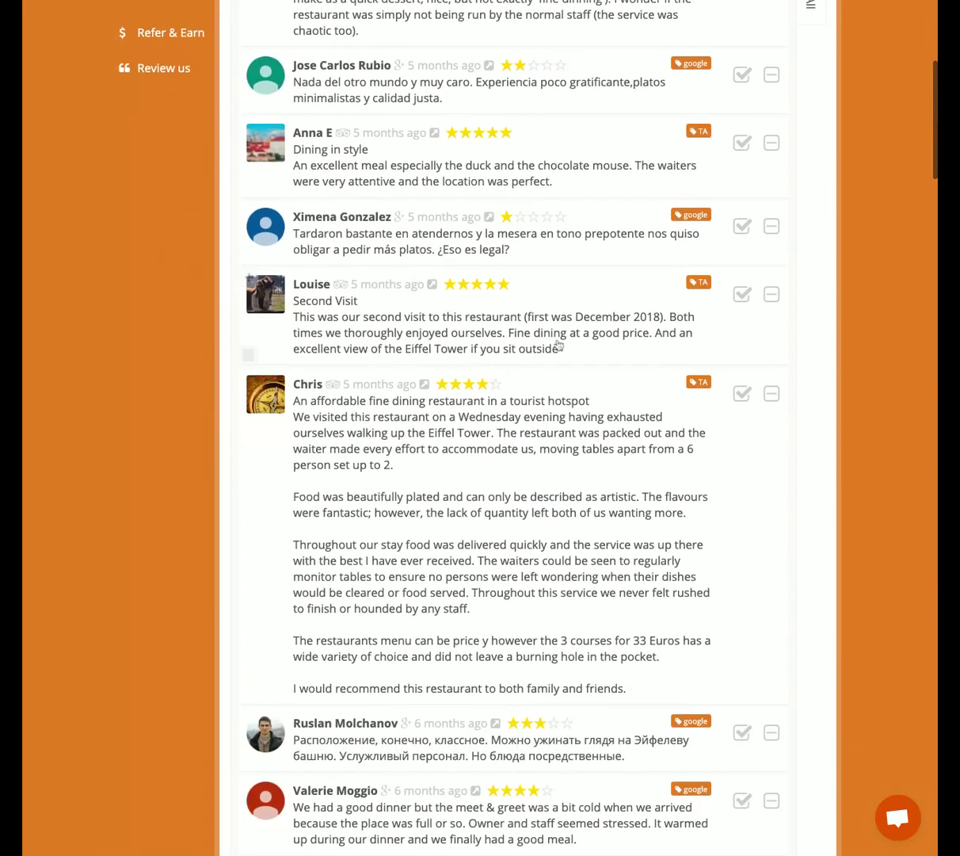
scroll(734, 357, "up", 1)
left_click(771, 320)
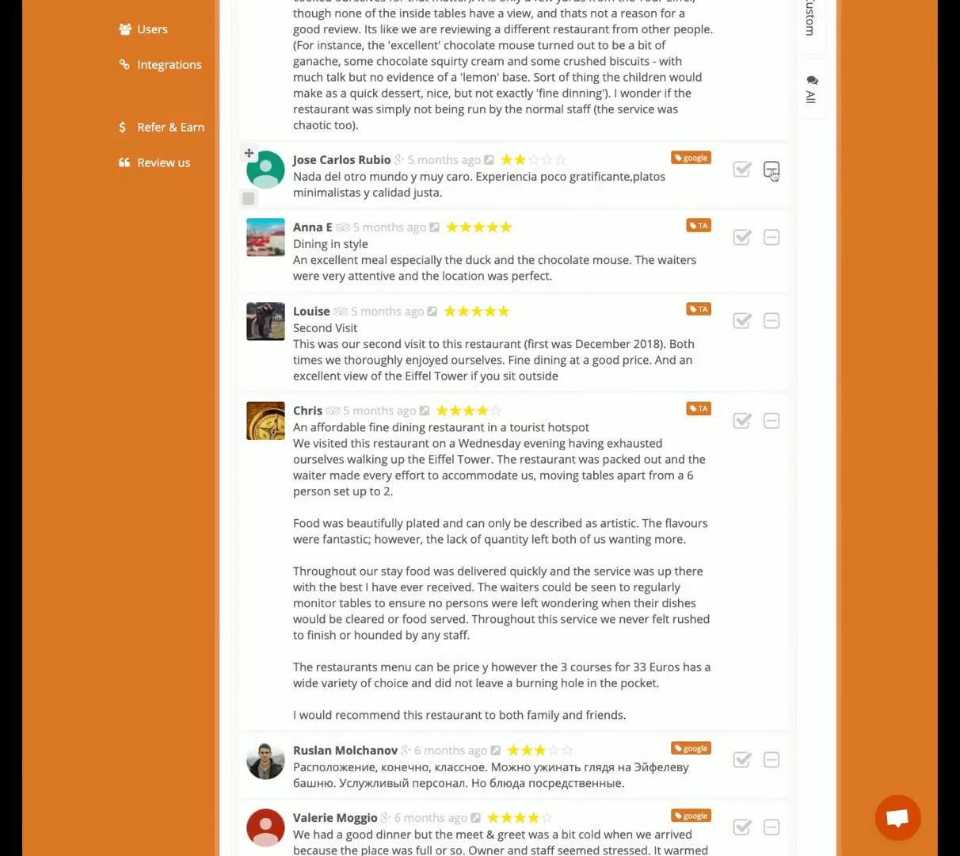
left_click(772, 171)
scroll(669, 202, "up", 5)
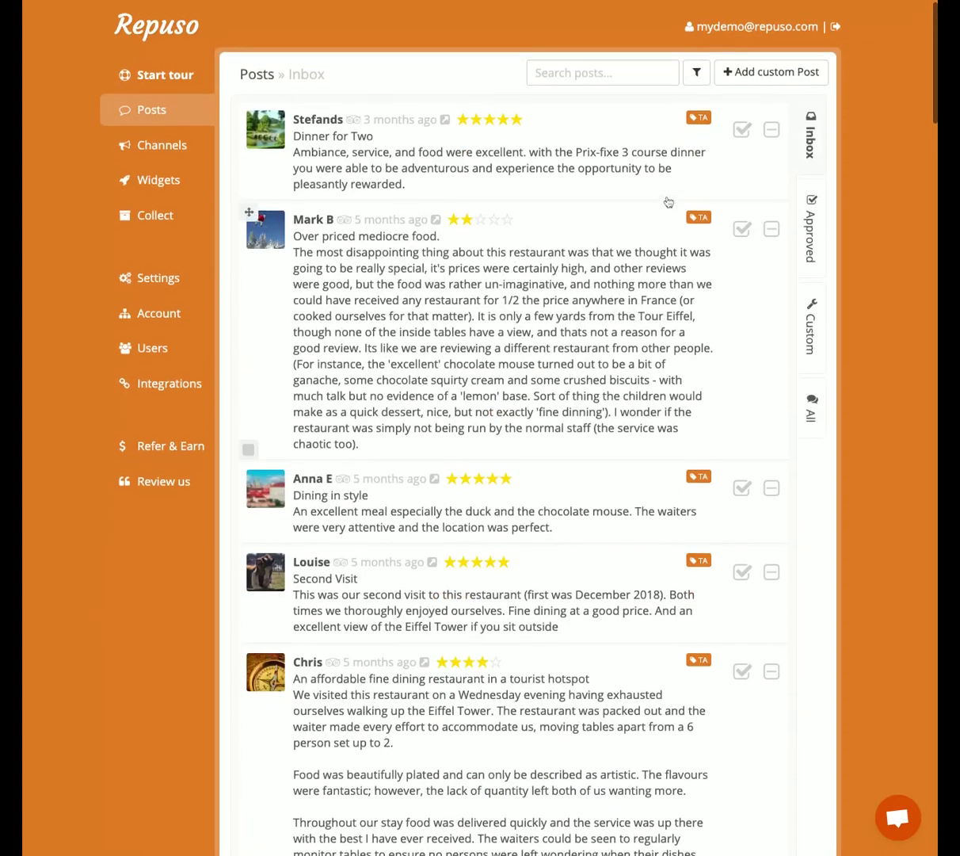
left_click(741, 492)
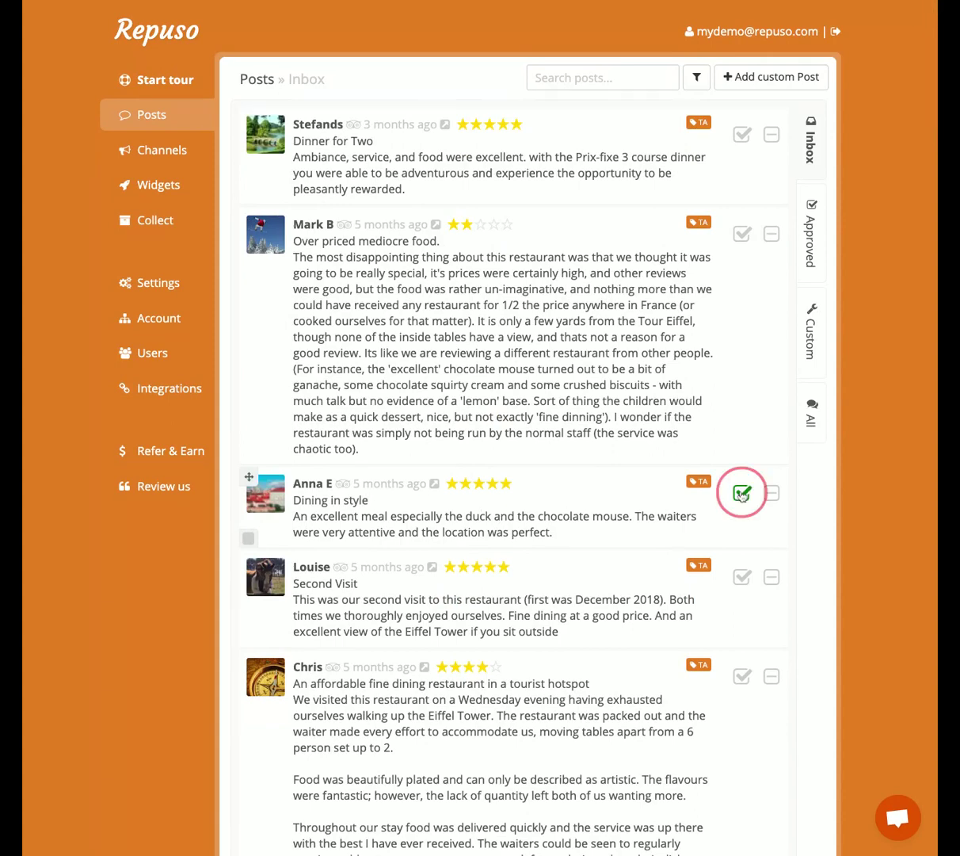
left_click(745, 495)
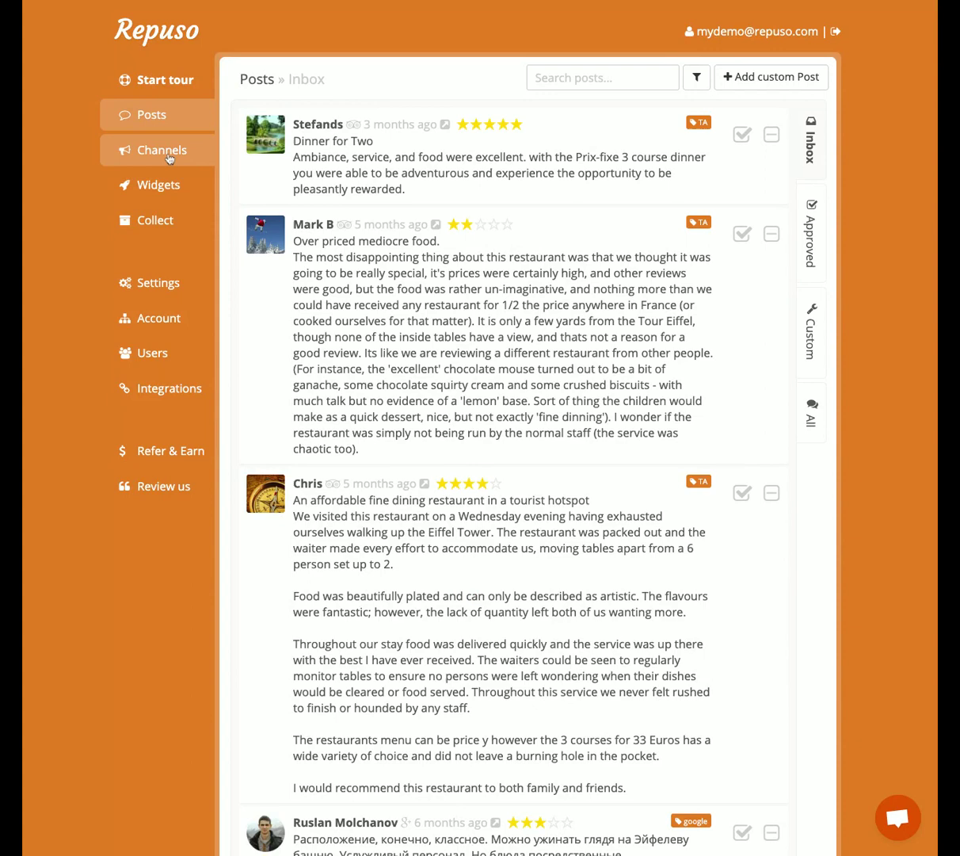
- Scroll through the Approved reviews list, then go to the Widgets page
left_click(809, 245)
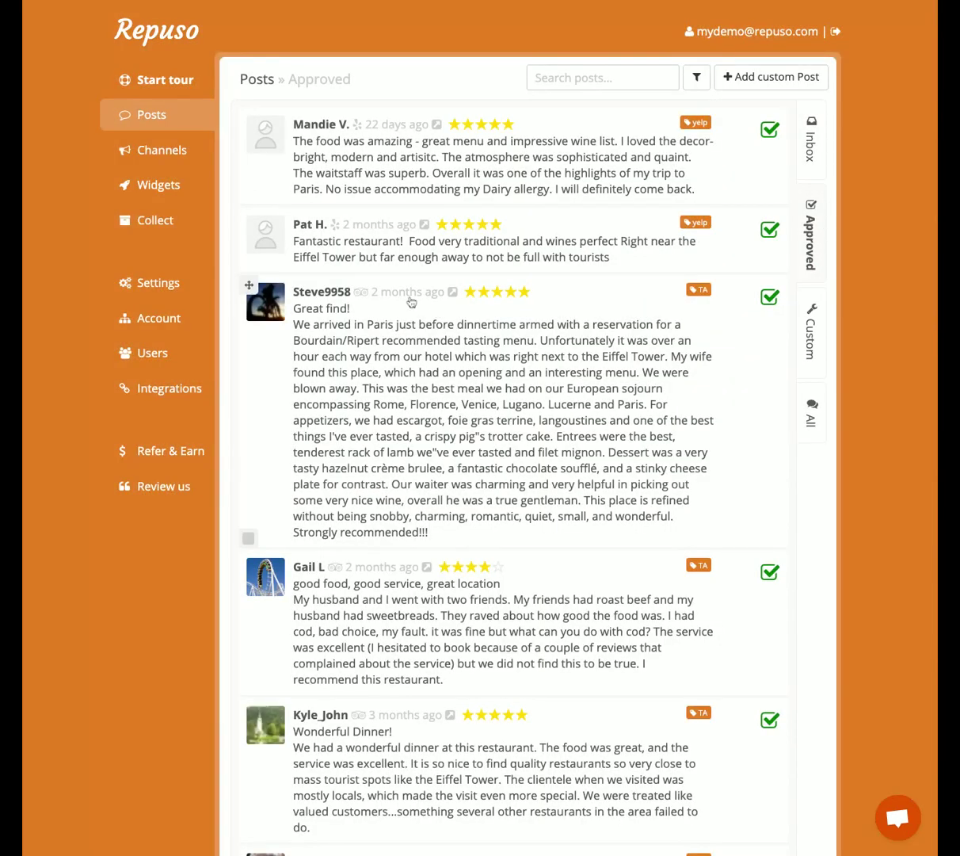
scroll(407, 309, "down", 1)
scroll(397, 314, "up", 1)
scroll(404, 349, "down", 6)
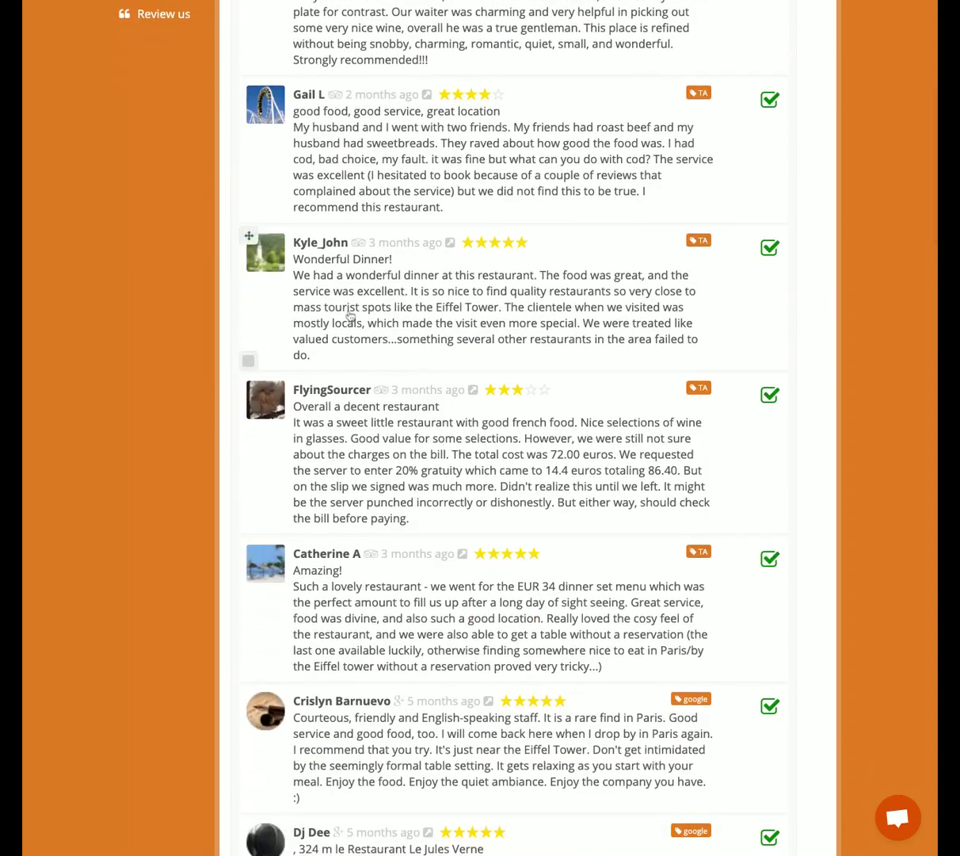
scroll(349, 317, "down", 5)
scroll(343, 325, "up", 11)
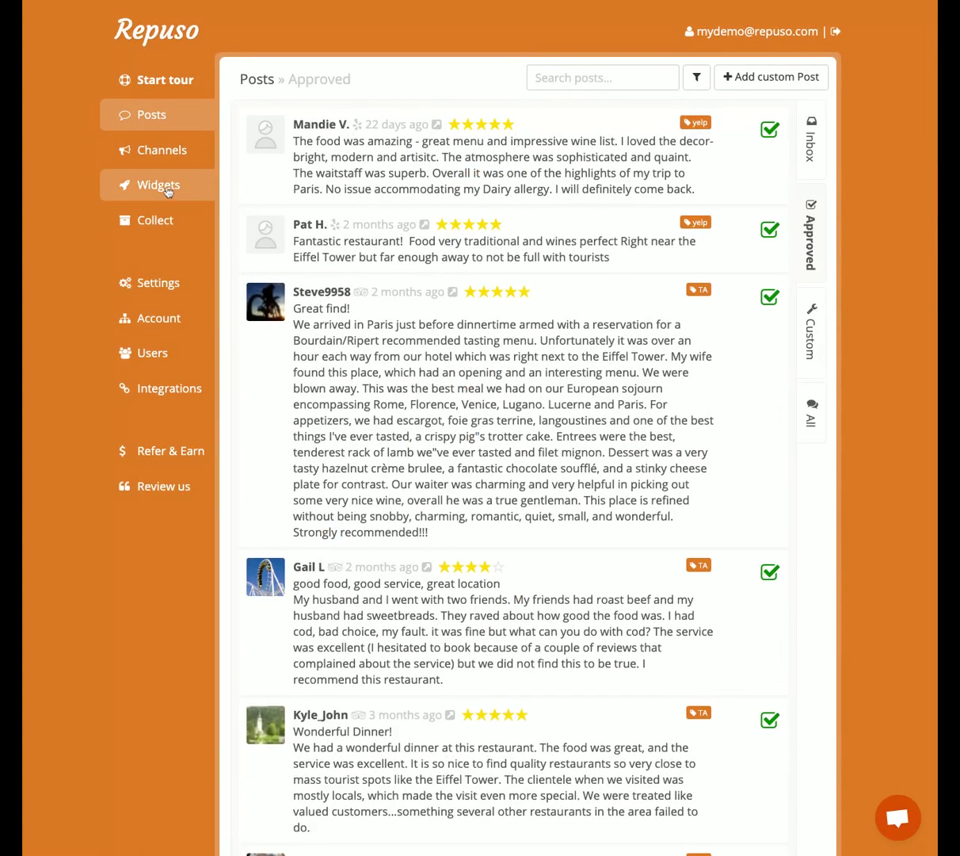
left_click(166, 190)
- Add a new Flash widget with the description 'site wide'
left_click(758, 79)
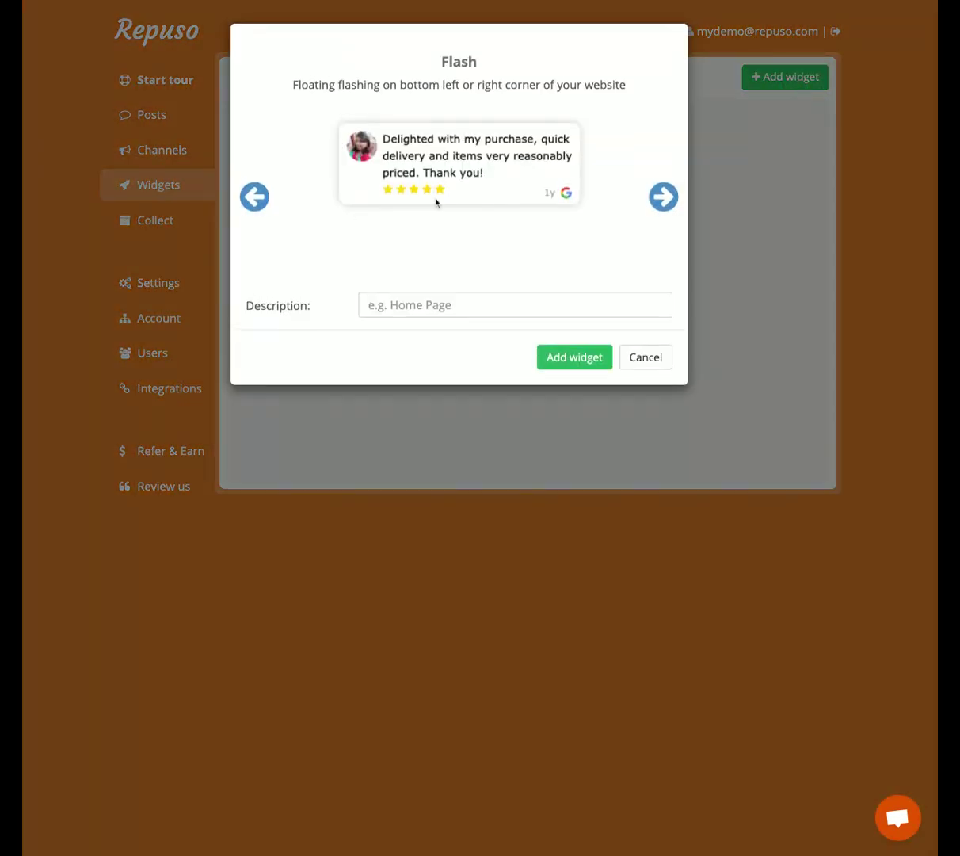
left_click(664, 196)
left_click(664, 197)
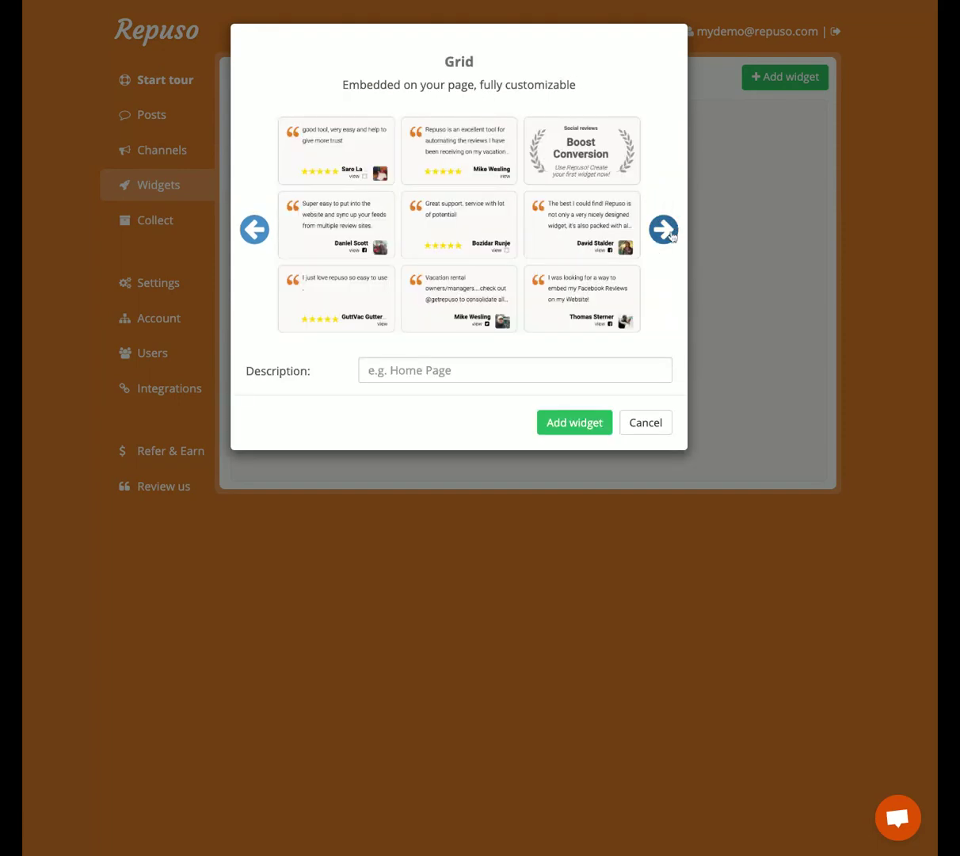
left_click(664, 229)
left_click(663, 208)
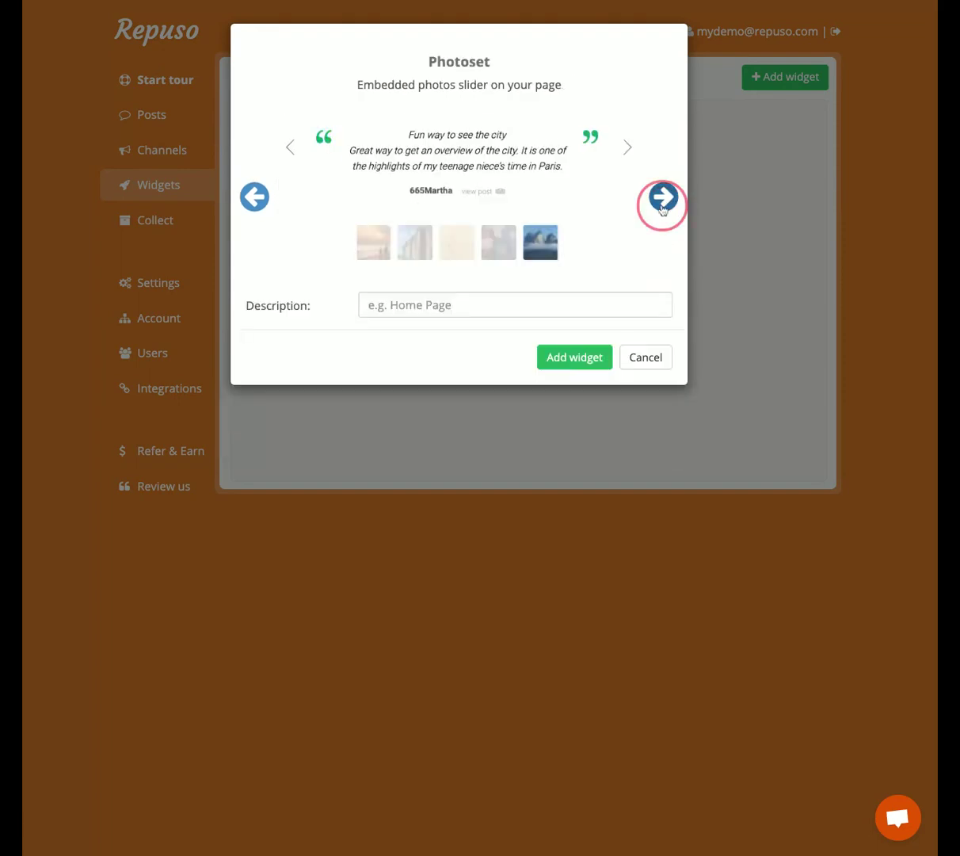
left_click(663, 206)
left_click(664, 205)
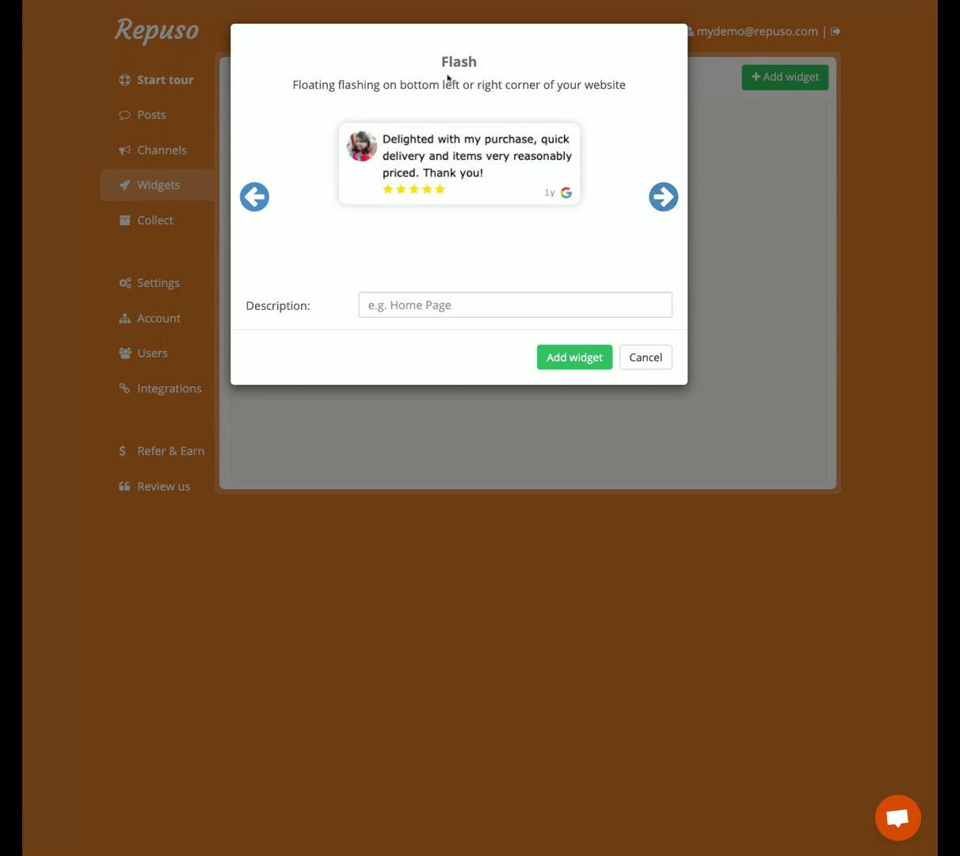
left_click(421, 305)
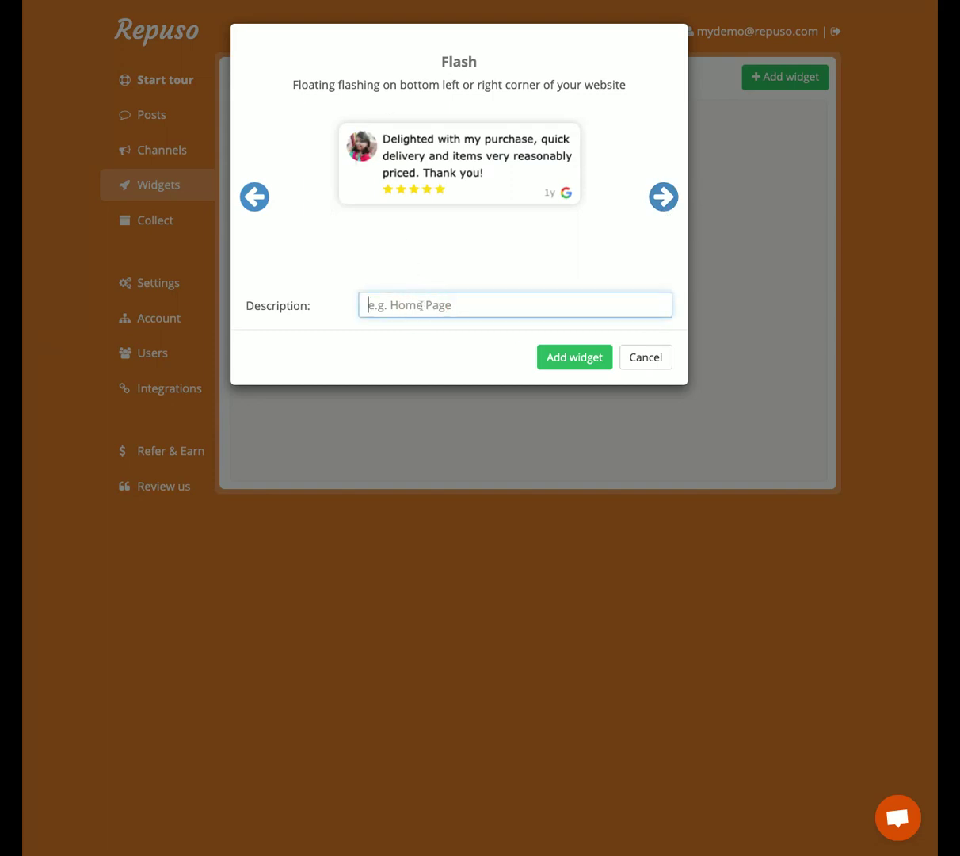
type("site wide")
left_click(580, 361)
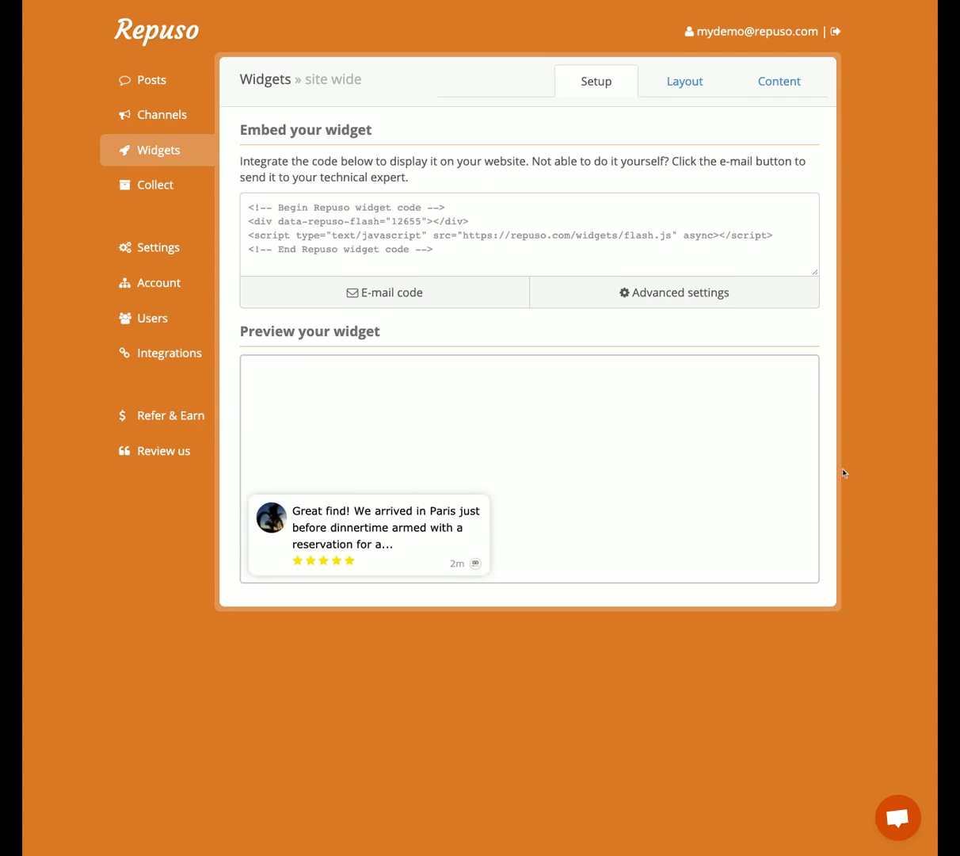
left_click(468, 253)
left_click_drag(489, 250, 452, 250)
left_click(279, 208)
left_click(452, 250)
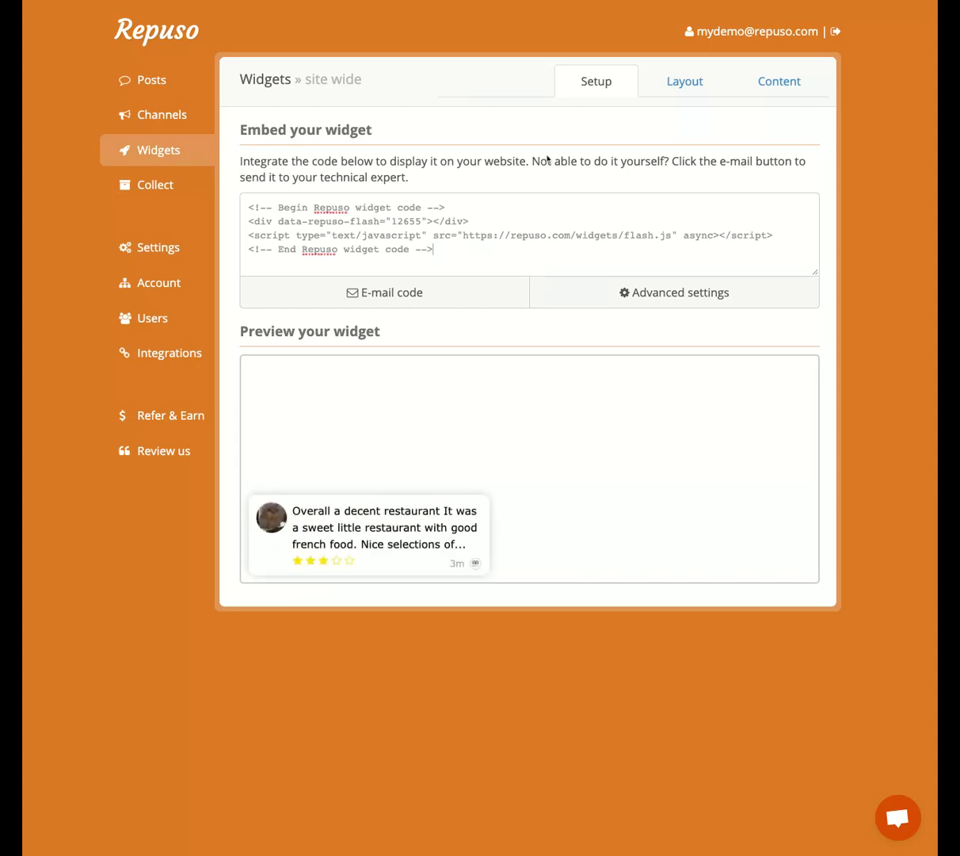
- Limit the widget's content to only the 'yelp' tag and save the settings
left_click(682, 88)
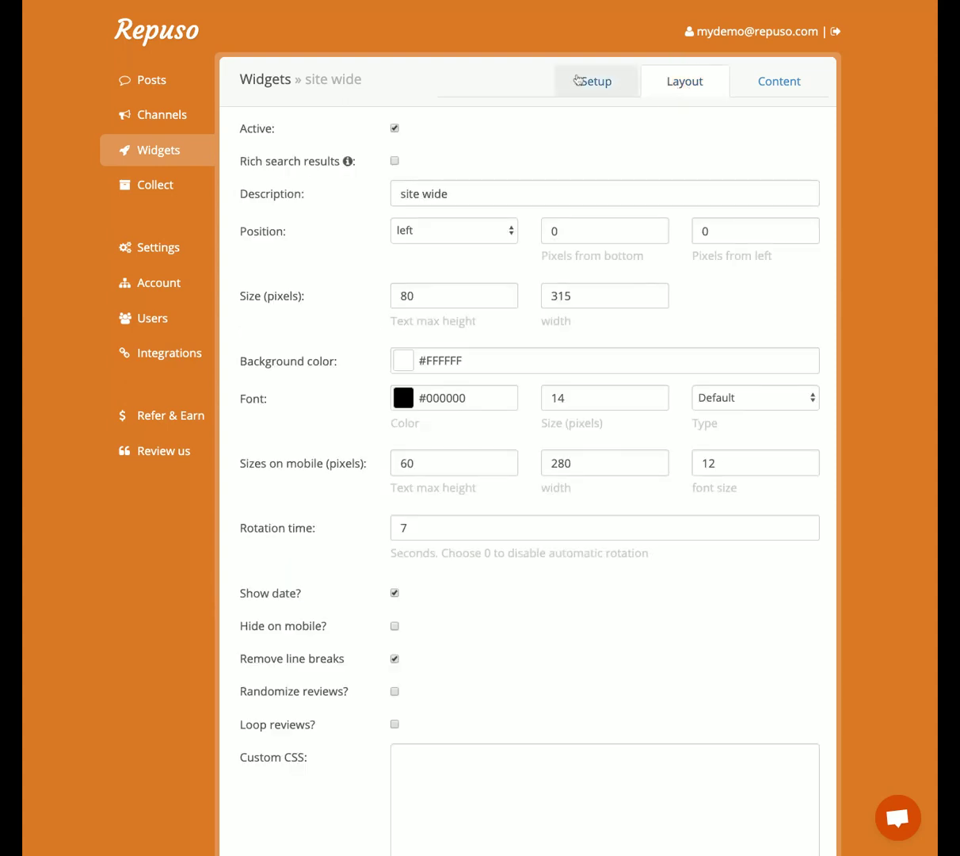
scroll(304, 184, "down", 3)
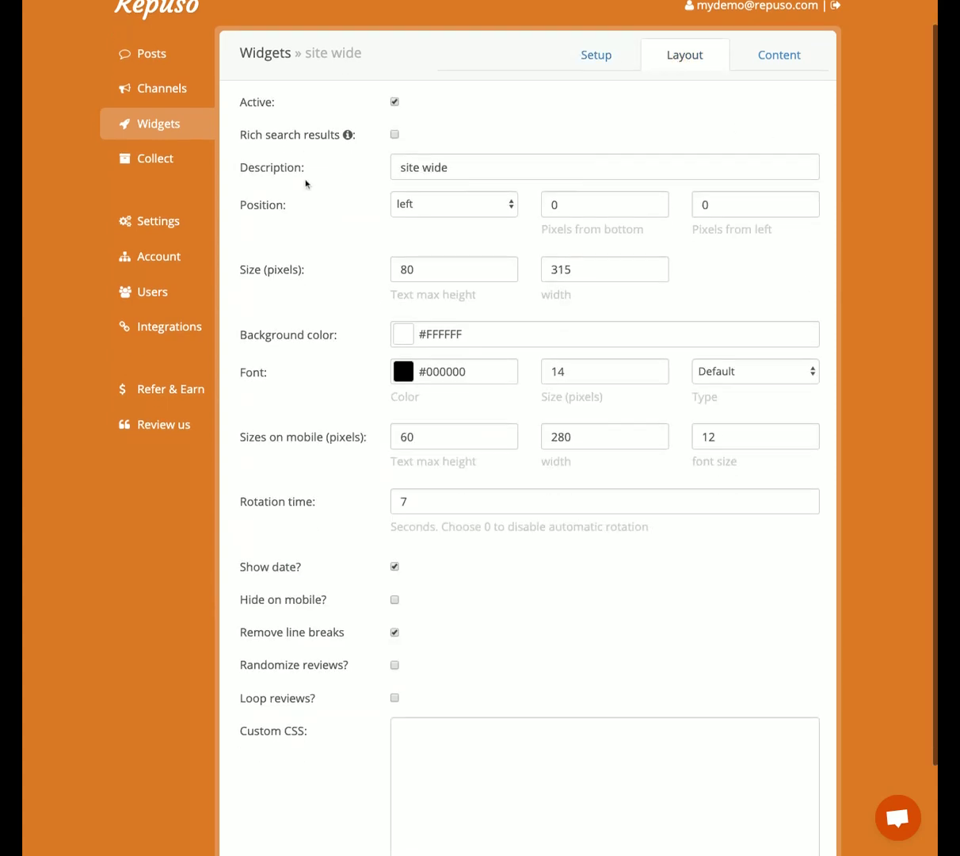
scroll(305, 185, "up", 3)
left_click(778, 86)
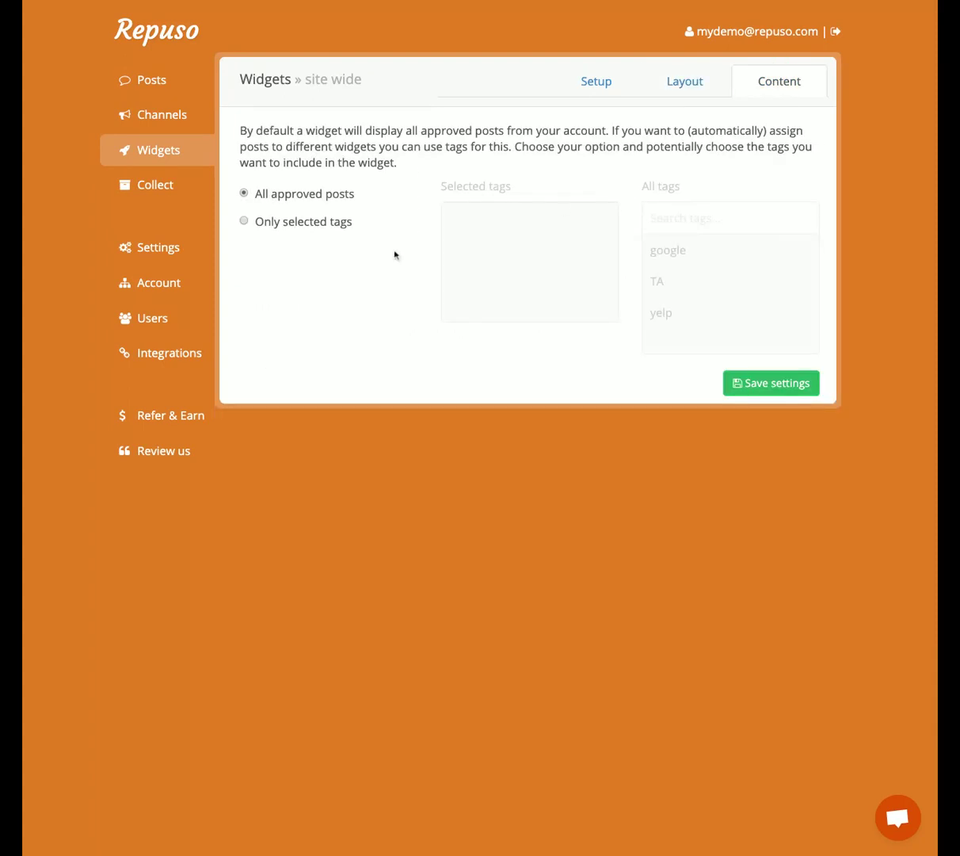
left_click(294, 222)
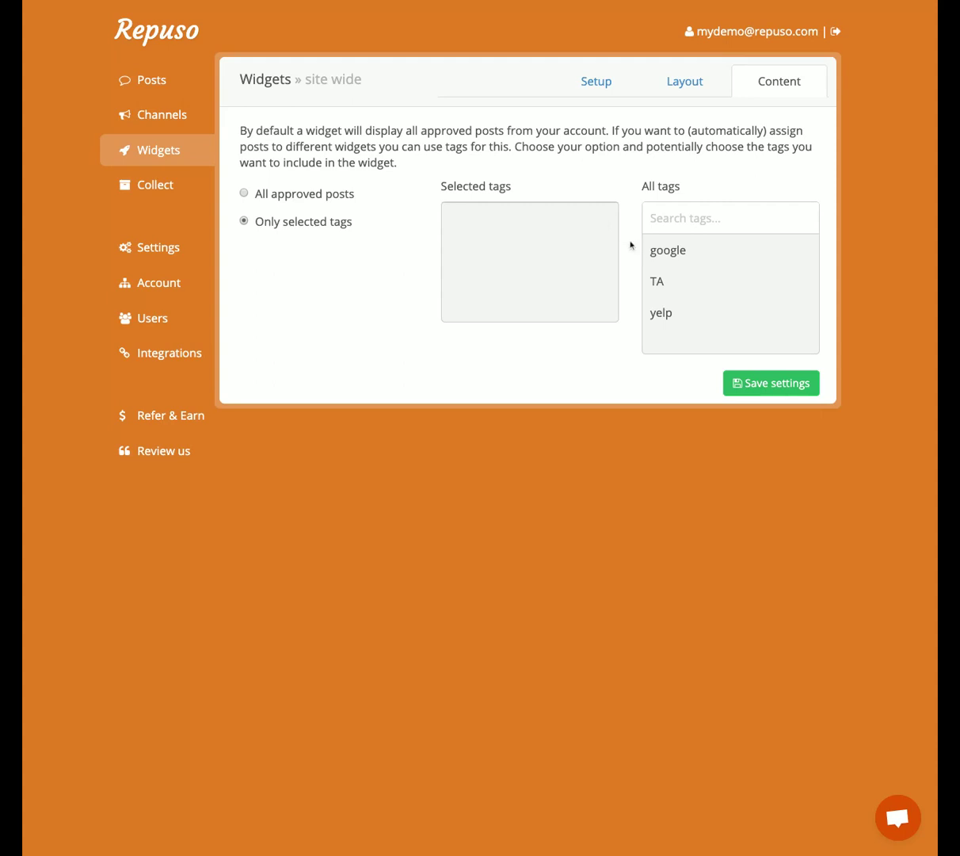
left_click(661, 313)
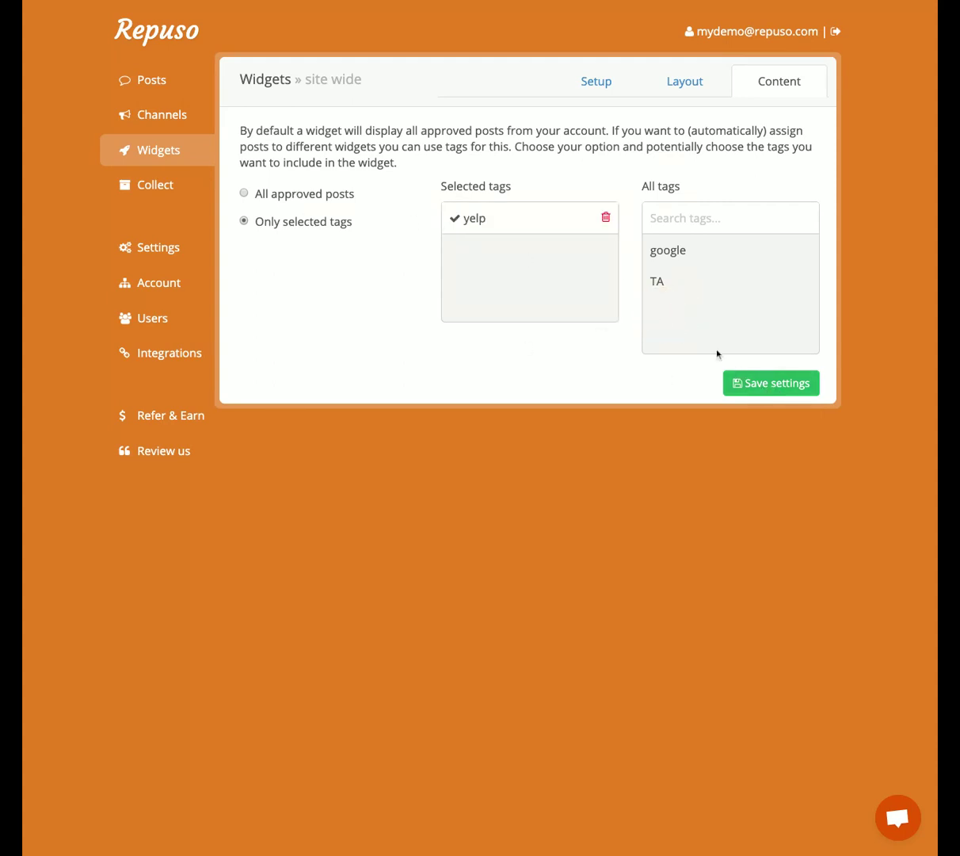
left_click(759, 387)
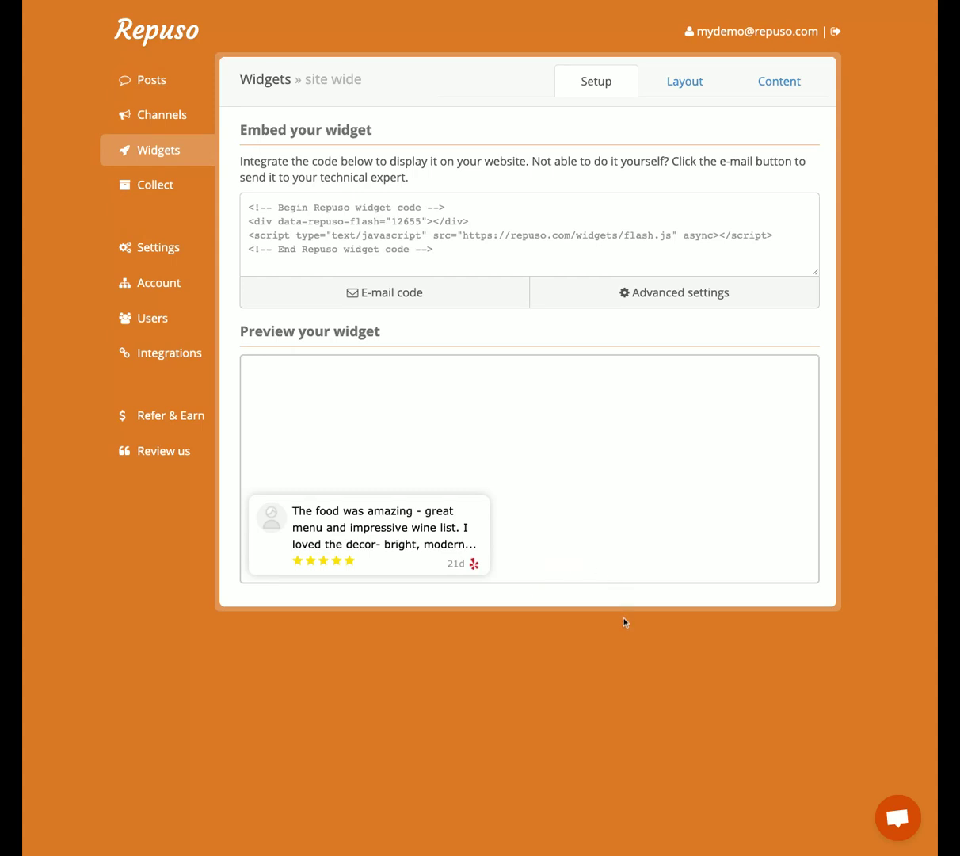
- Expand the previewed review card and close it again
mouse_move(420, 546)
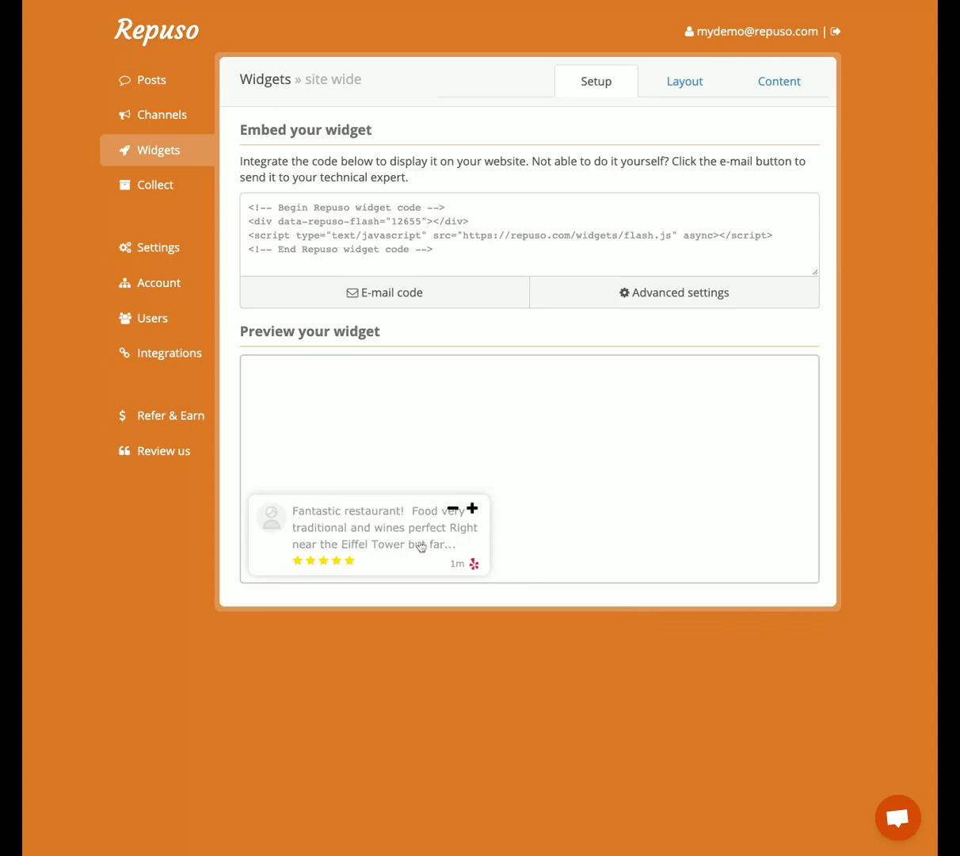
left_click(365, 537)
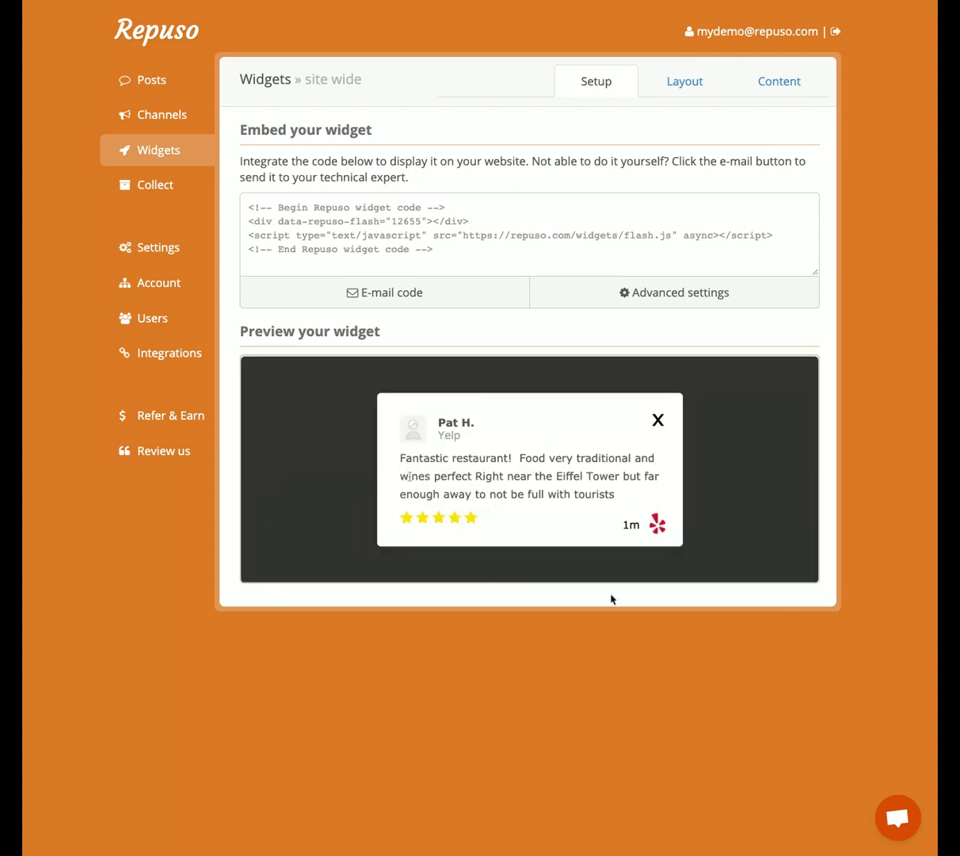
left_click(739, 482)
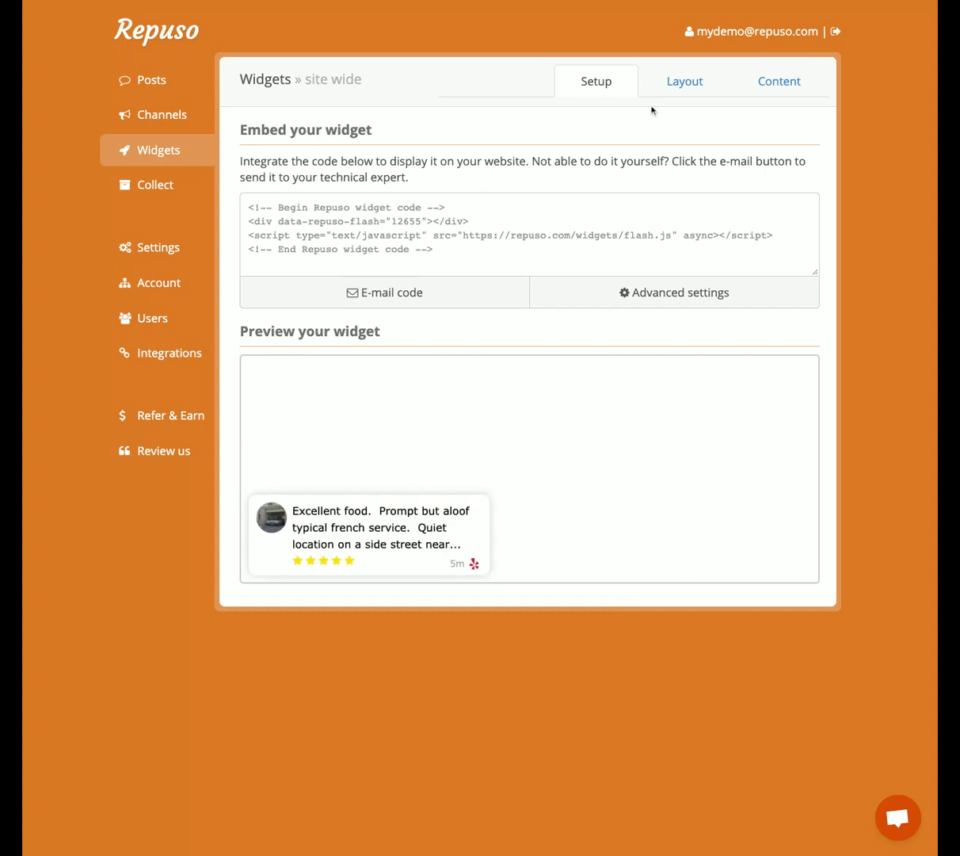
- Set the widget's Position to right and save the widget
left_click(679, 87)
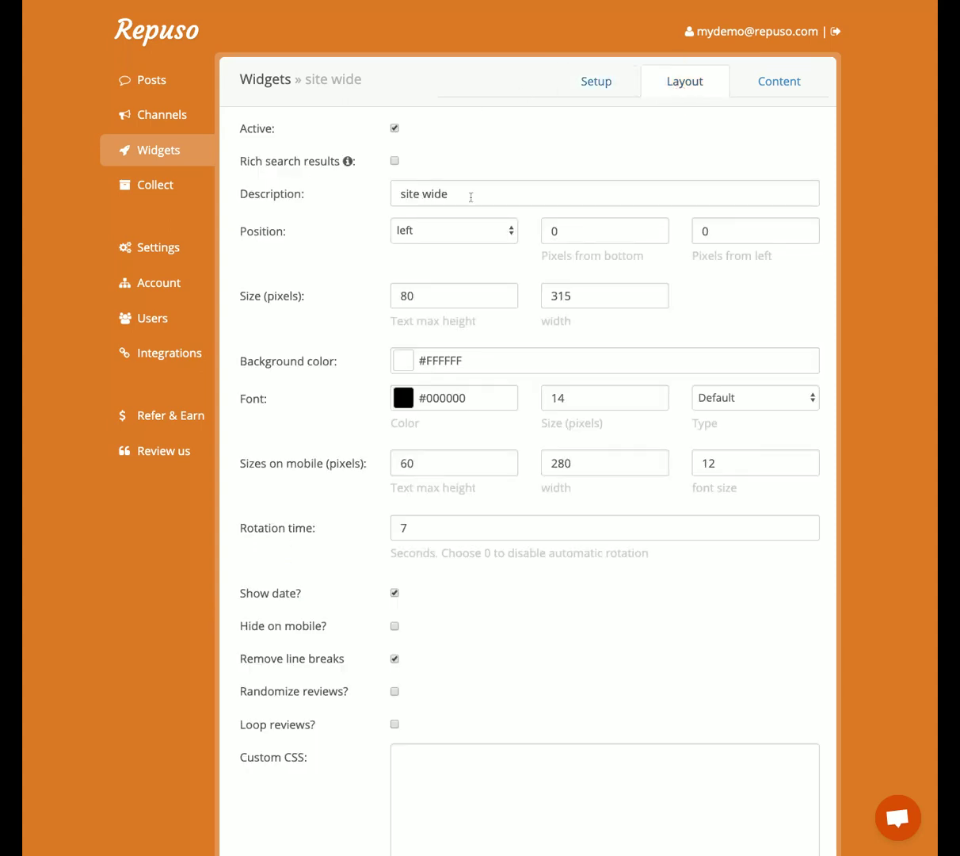
left_click(444, 226)
left_click(467, 252)
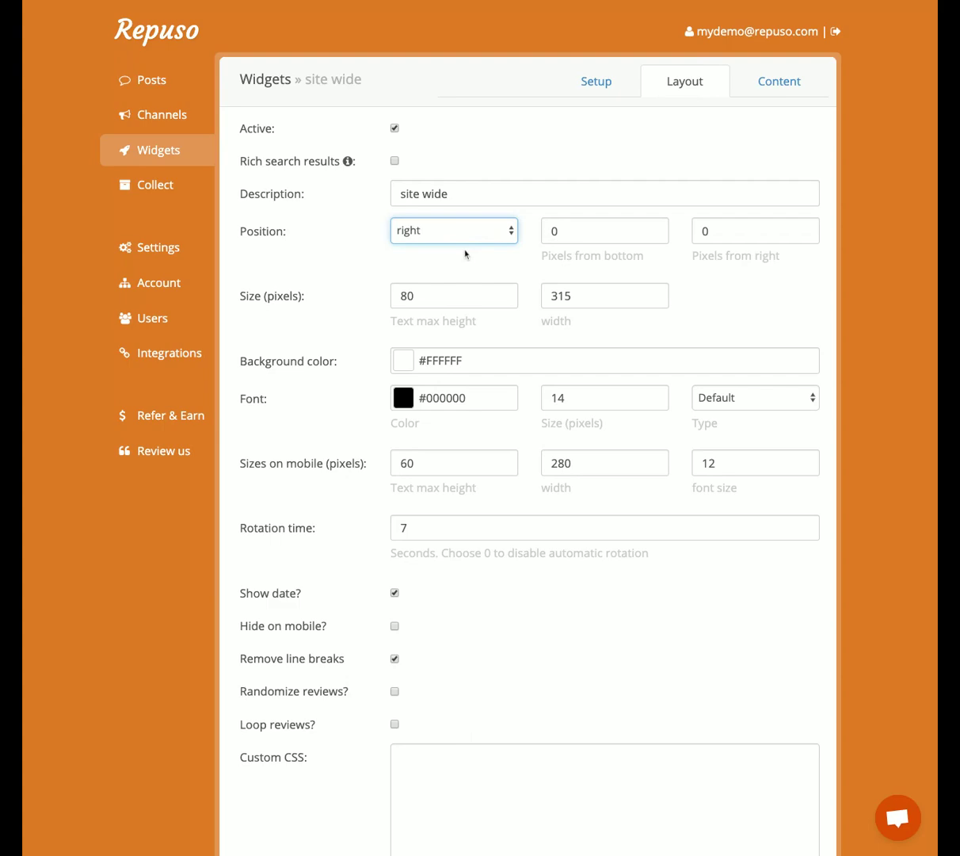
scroll(806, 542, "down", 3)
left_click(756, 795)
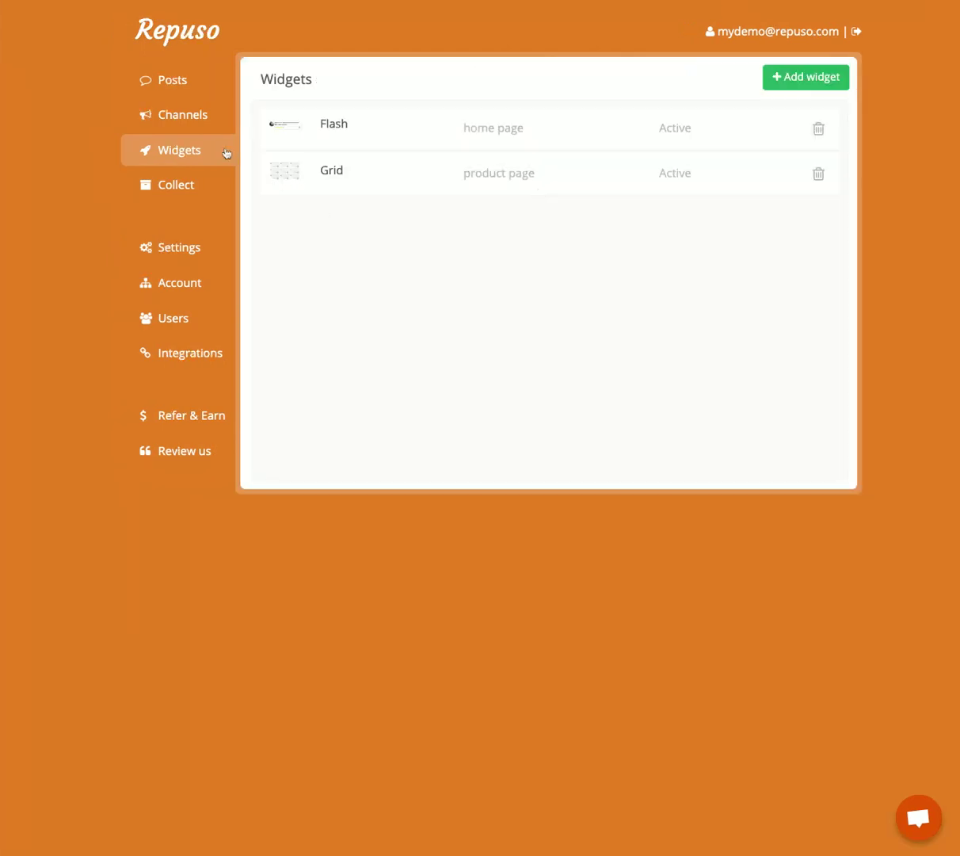
- Open the Collect page, select its link, try the preview review box, then view Review Sources
left_click(171, 188)
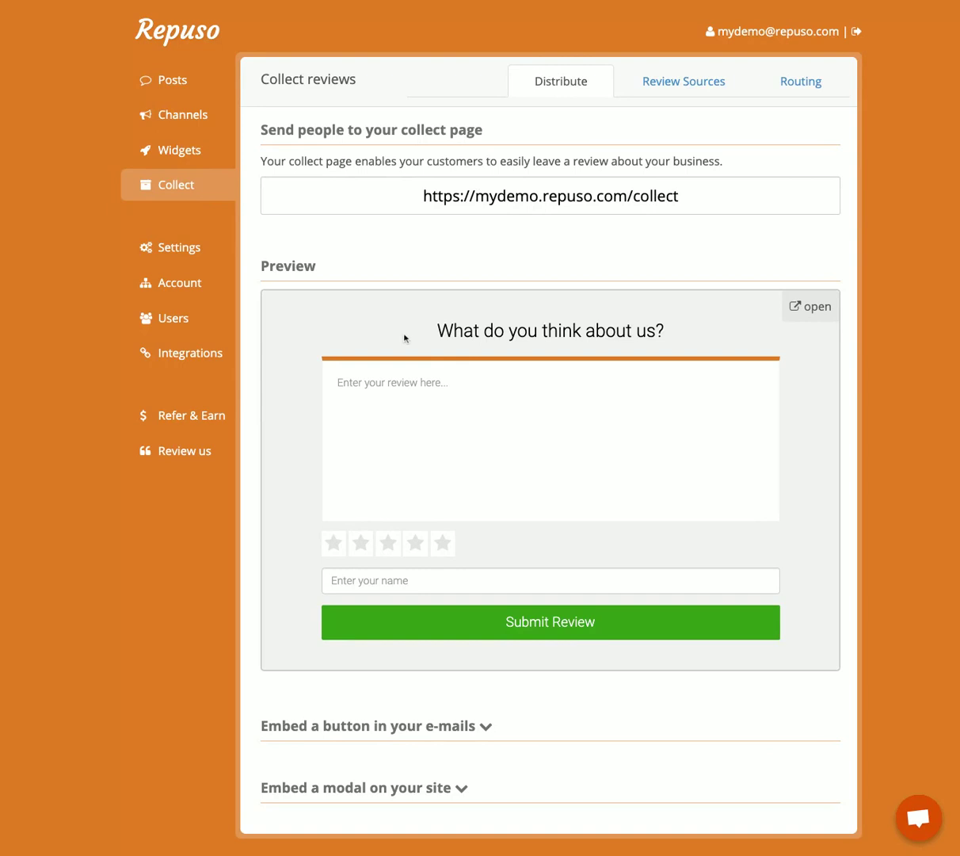
left_click(413, 193)
mouse_move(409, 195)
left_mouse_down()
mouse_move(704, 197)
mouse_move(423, 196)
left_mouse_up()
left_click(702, 196)
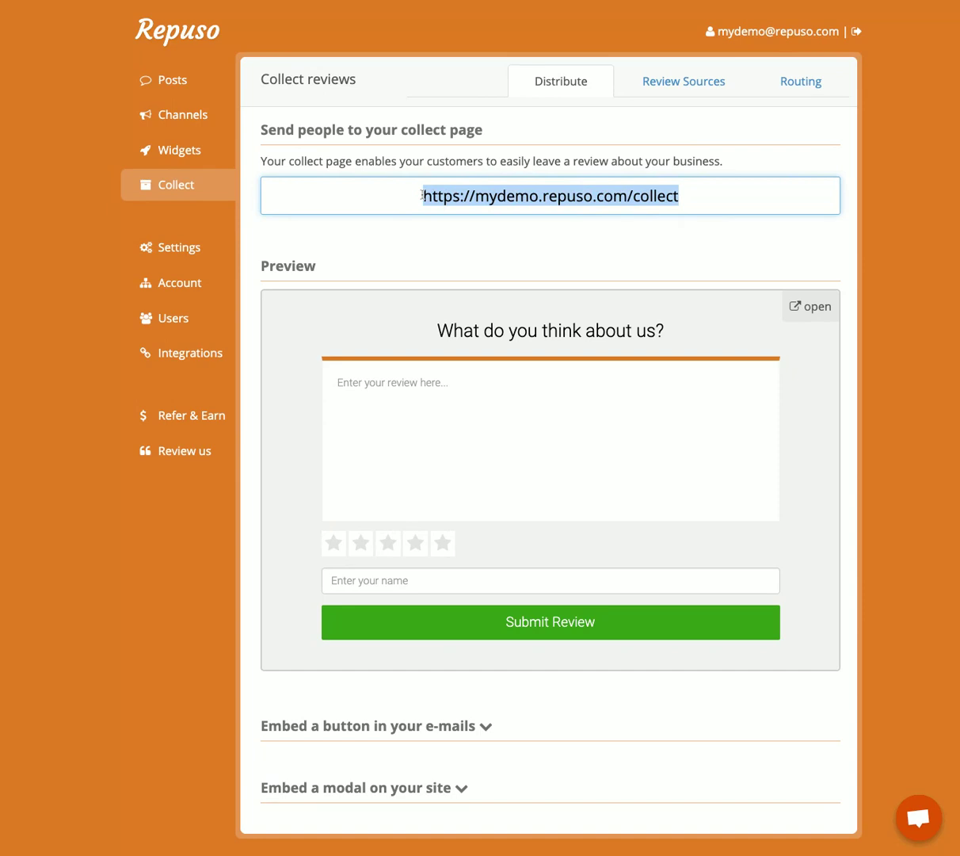
left_click(716, 198)
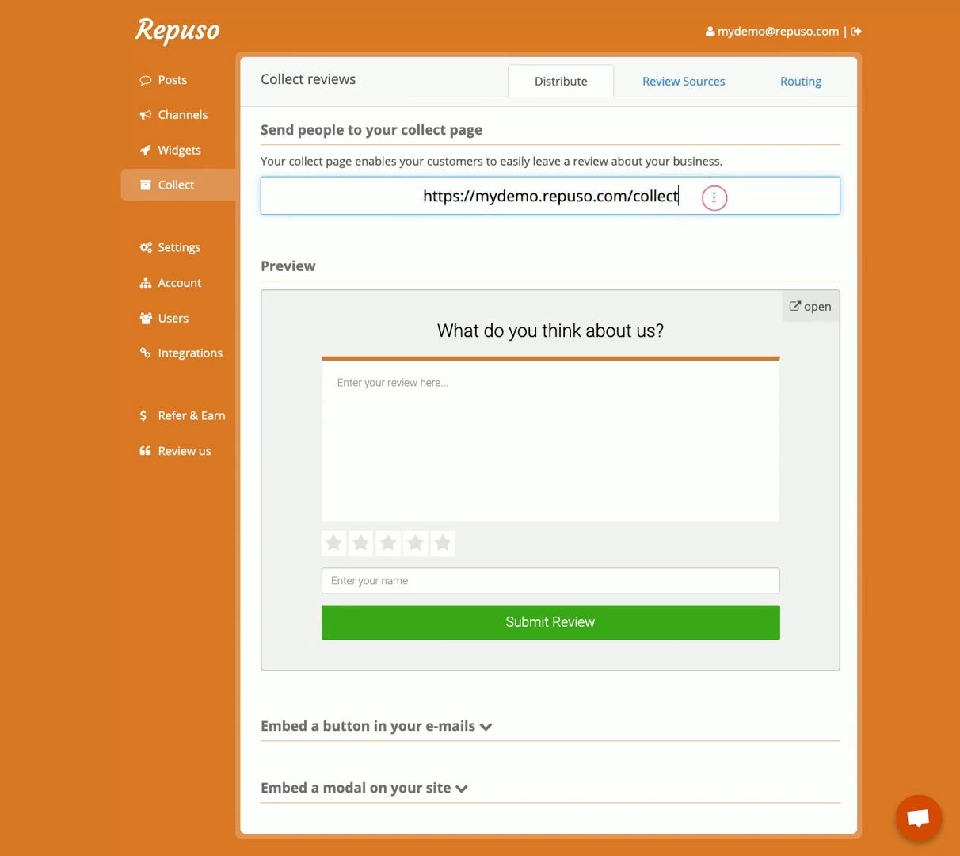
left_click(404, 400)
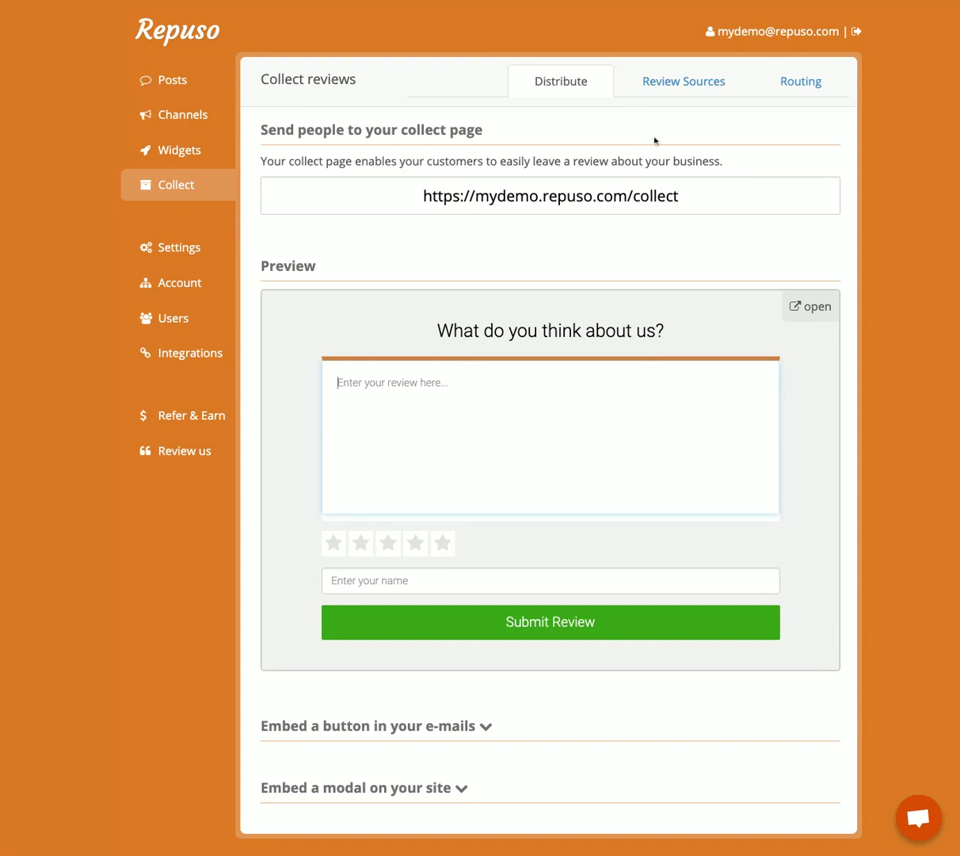
left_click(667, 87)
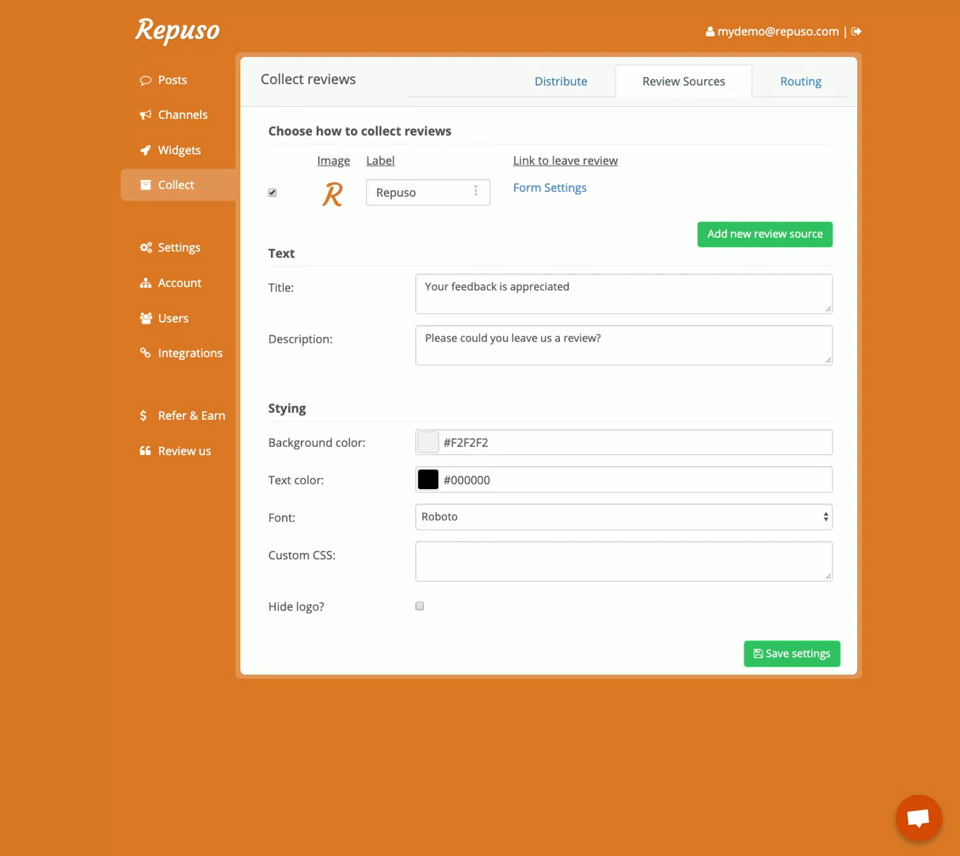
- Add a TripAdvisor review source with the pasted TripAdvisor review link and save
left_click(733, 237)
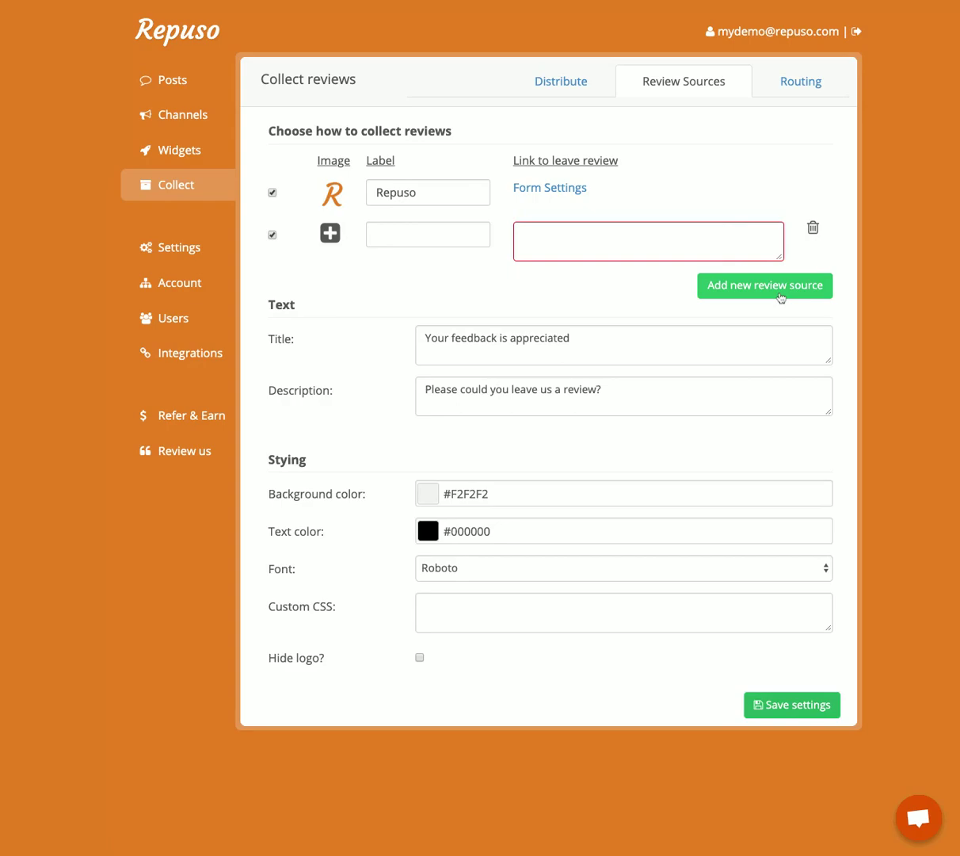
left_click(330, 233)
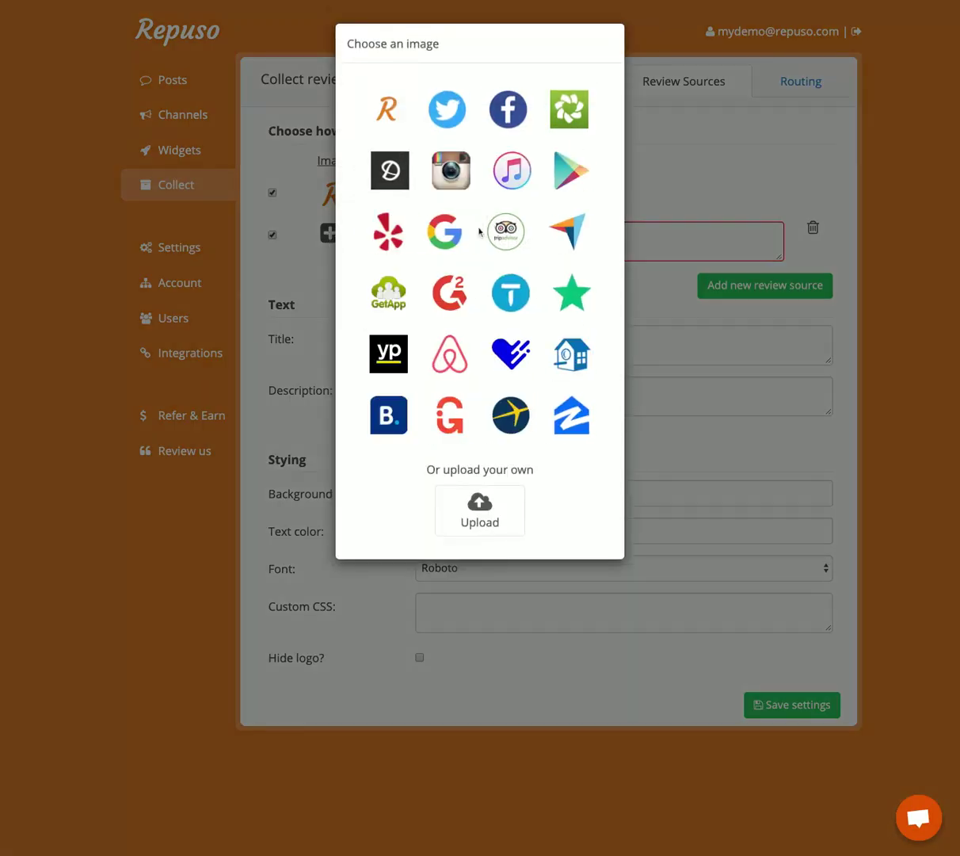
left_click(504, 236)
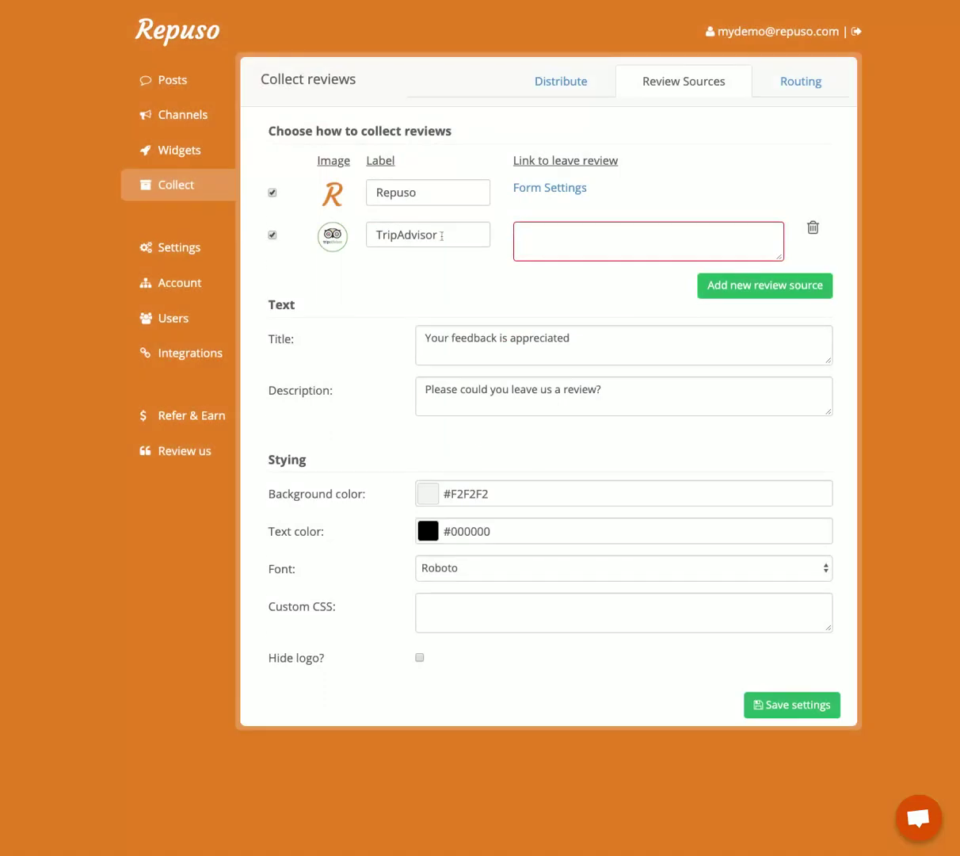
left_click(568, 237)
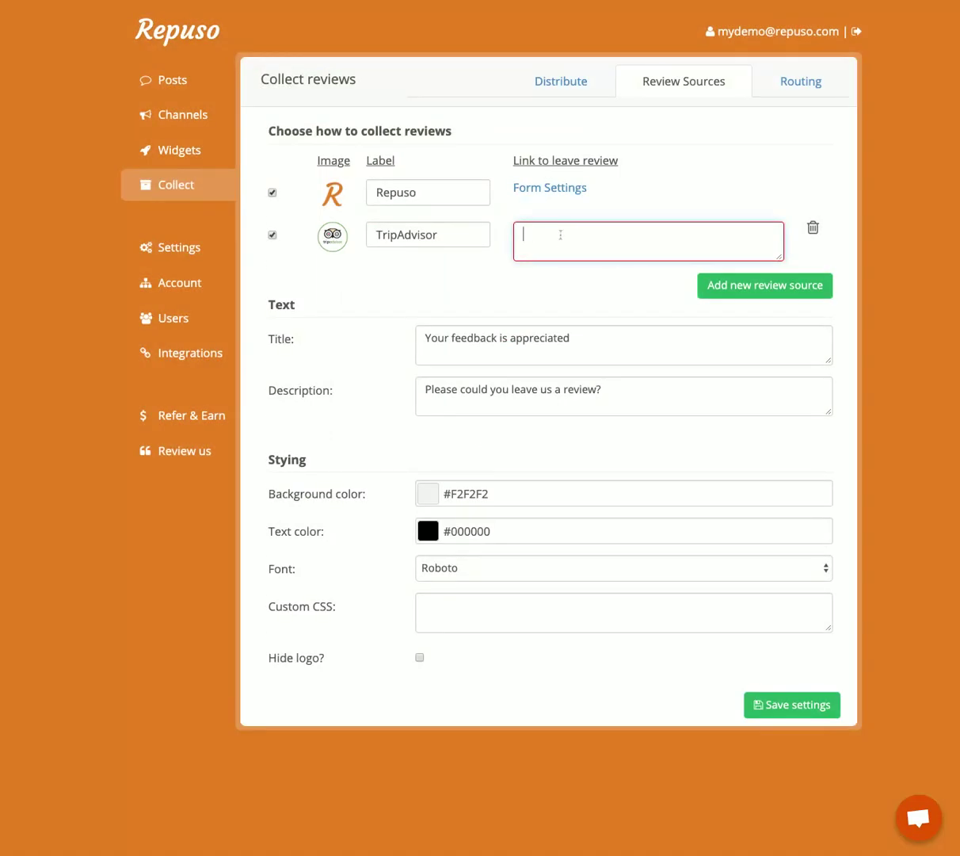
type("https://www.tripadvisor.com/Restaurant_Review-g187147-d8637755-Reviews-20_Eiffel-Paris_Ile_de_France.html")
left_click_drag(779, 239, 779, 230)
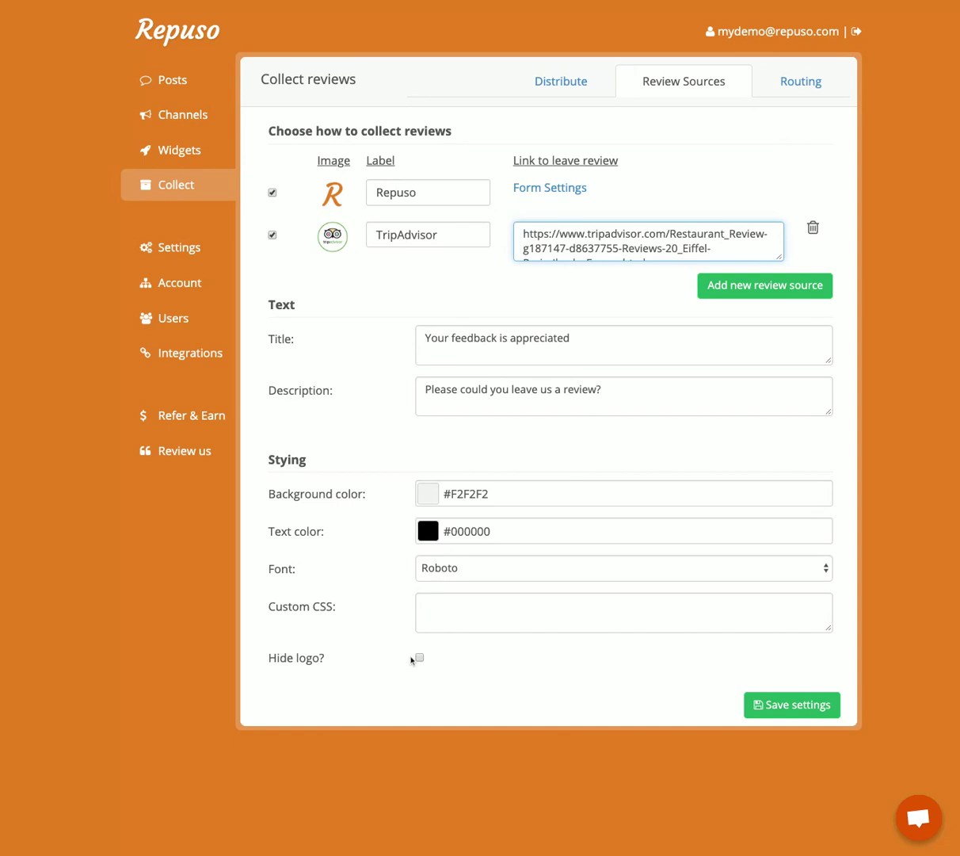
left_click(793, 706)
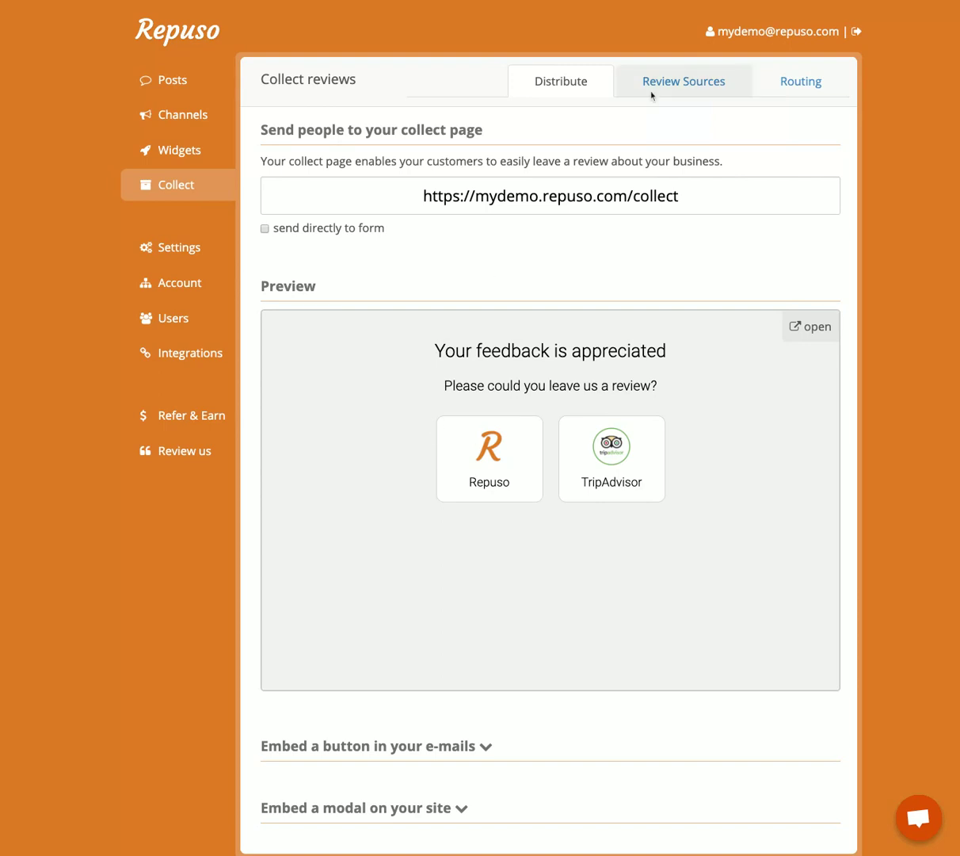
- Tick 'Routing enabled?' in the Routing settings and save
left_click(791, 85)
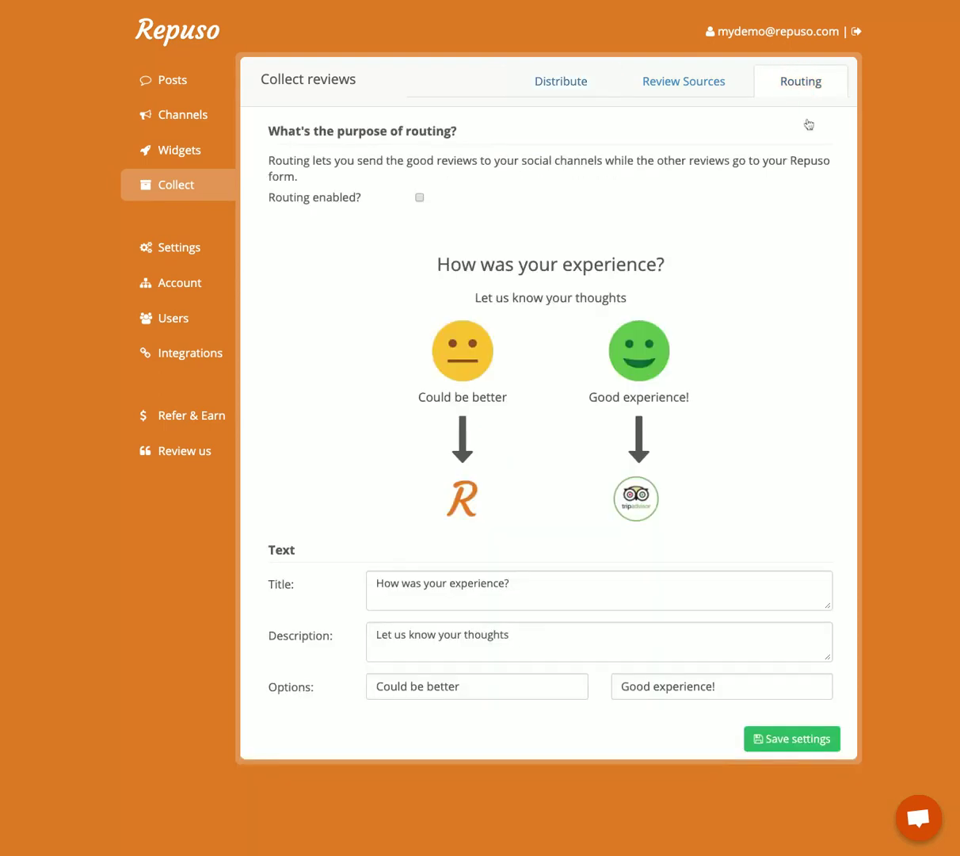
left_click(420, 198)
left_click(787, 743)
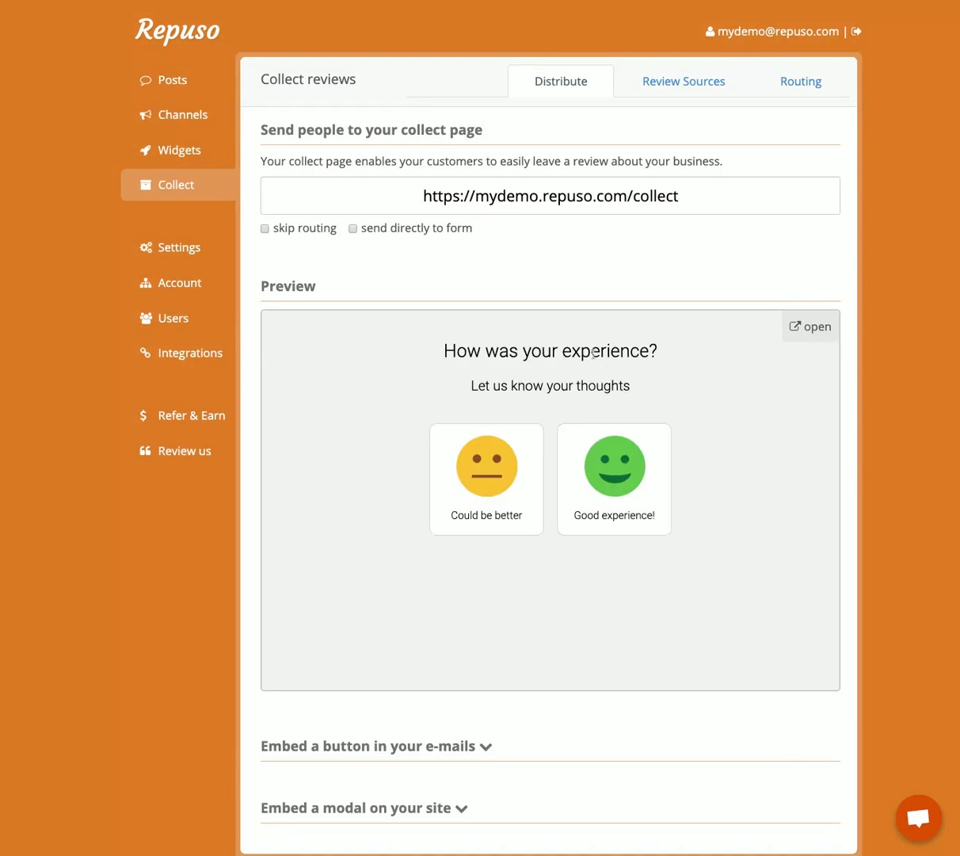
- Try the 'Could be better' choice in the collect page preview
scroll(682, 355, "down", 1)
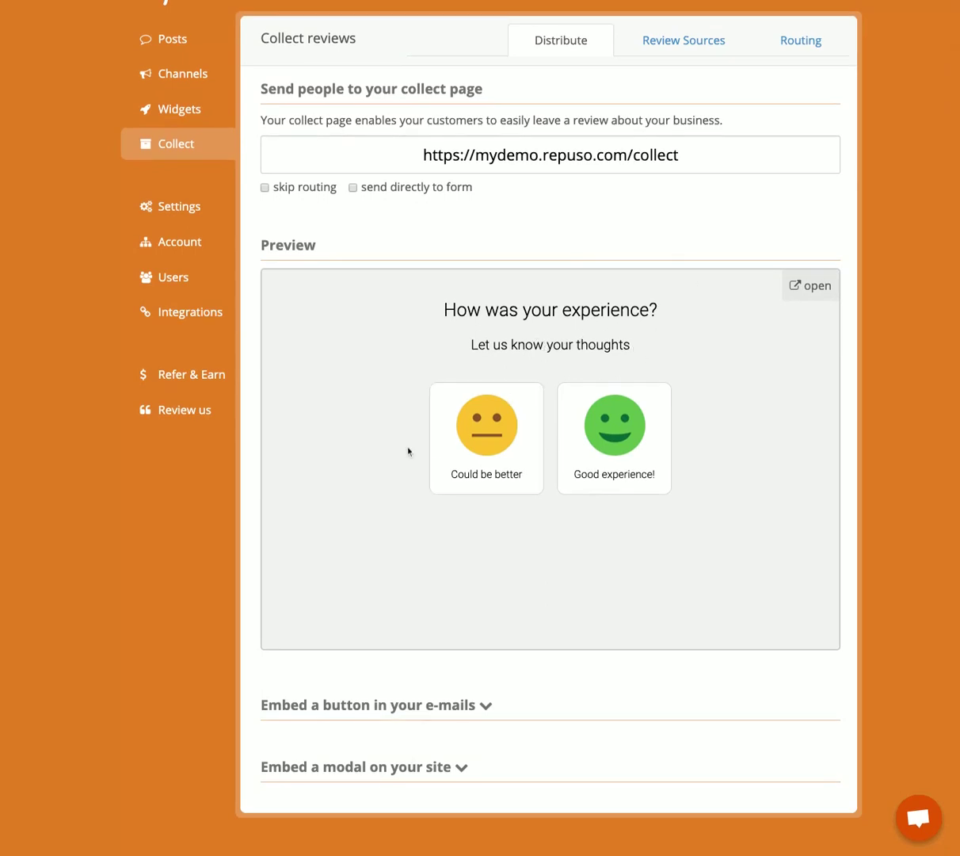
left_click(480, 430)
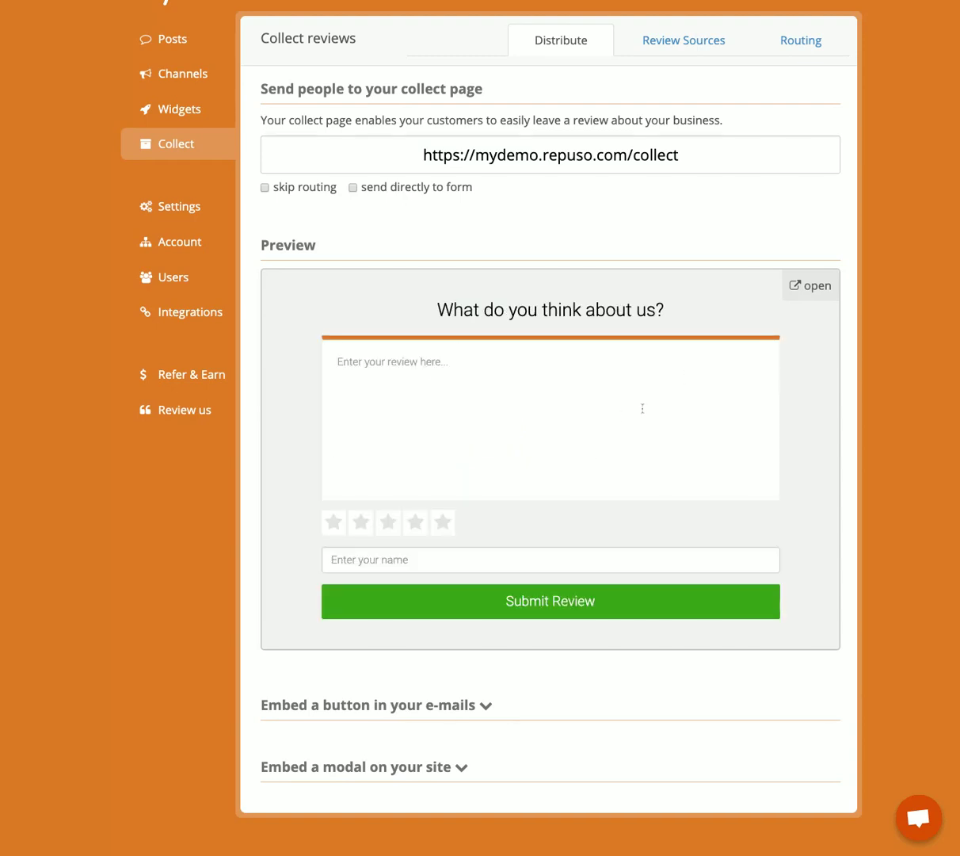
left_click(670, 41)
left_click(569, 73)
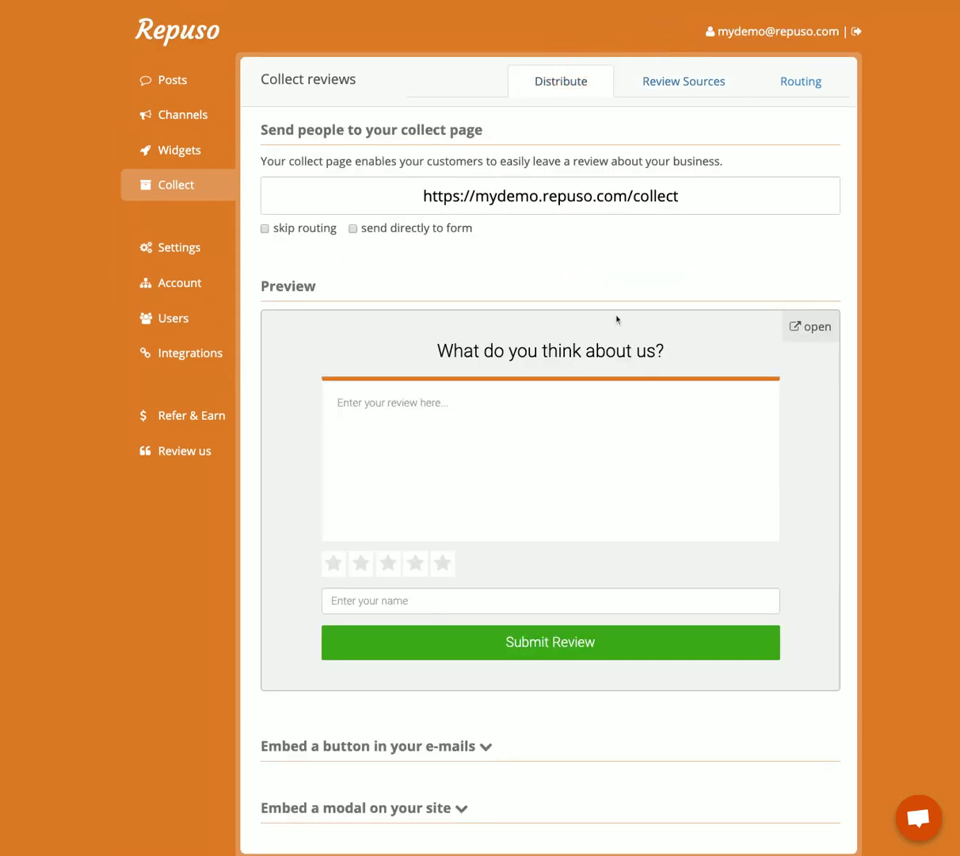
- Test 'Good experience!' in the preview popup, then return to Review Sources
left_click(808, 330)
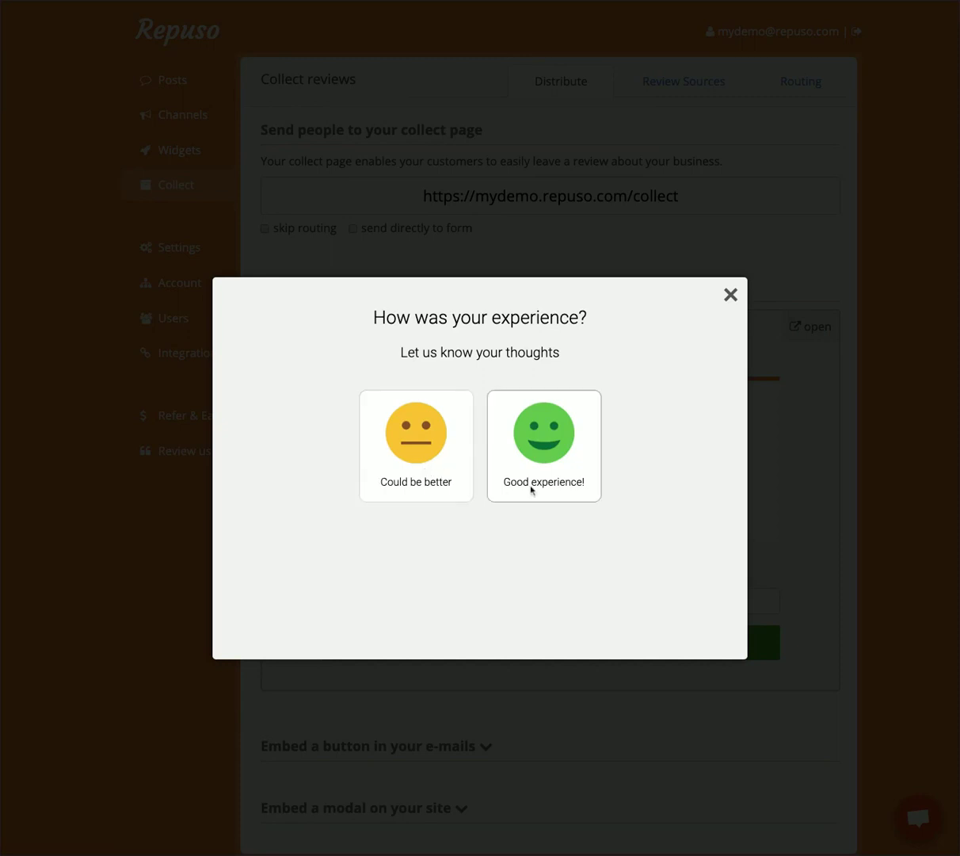
left_click(549, 449)
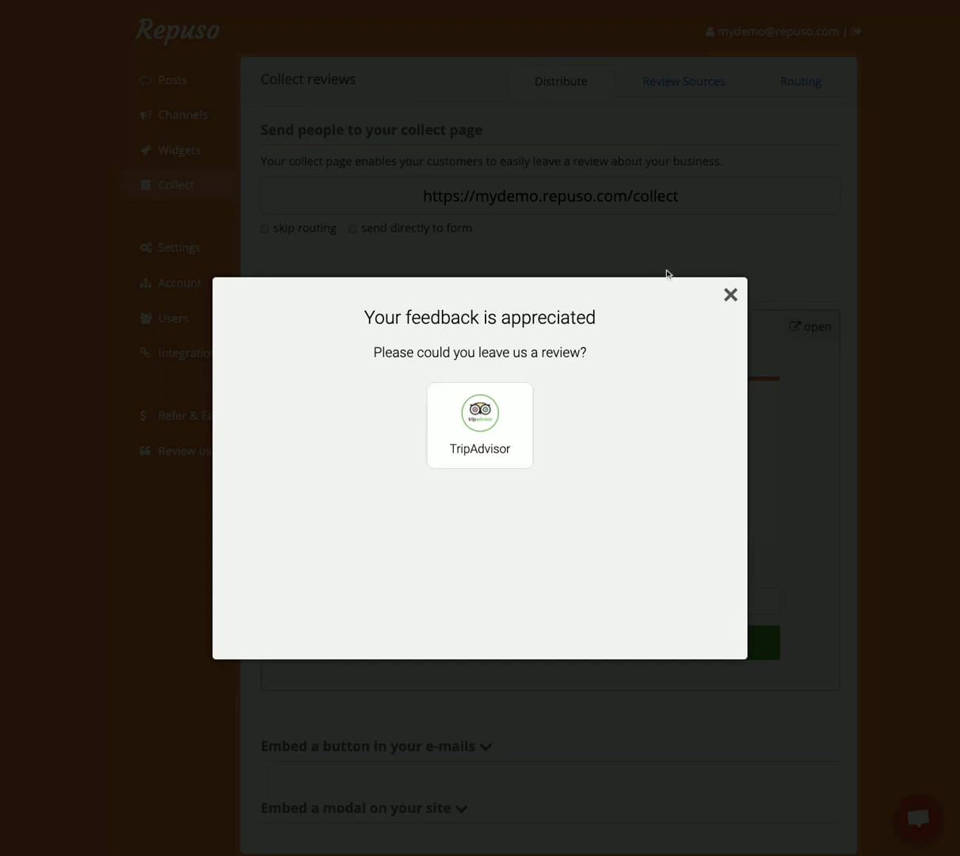
left_click(693, 216)
left_click(686, 83)
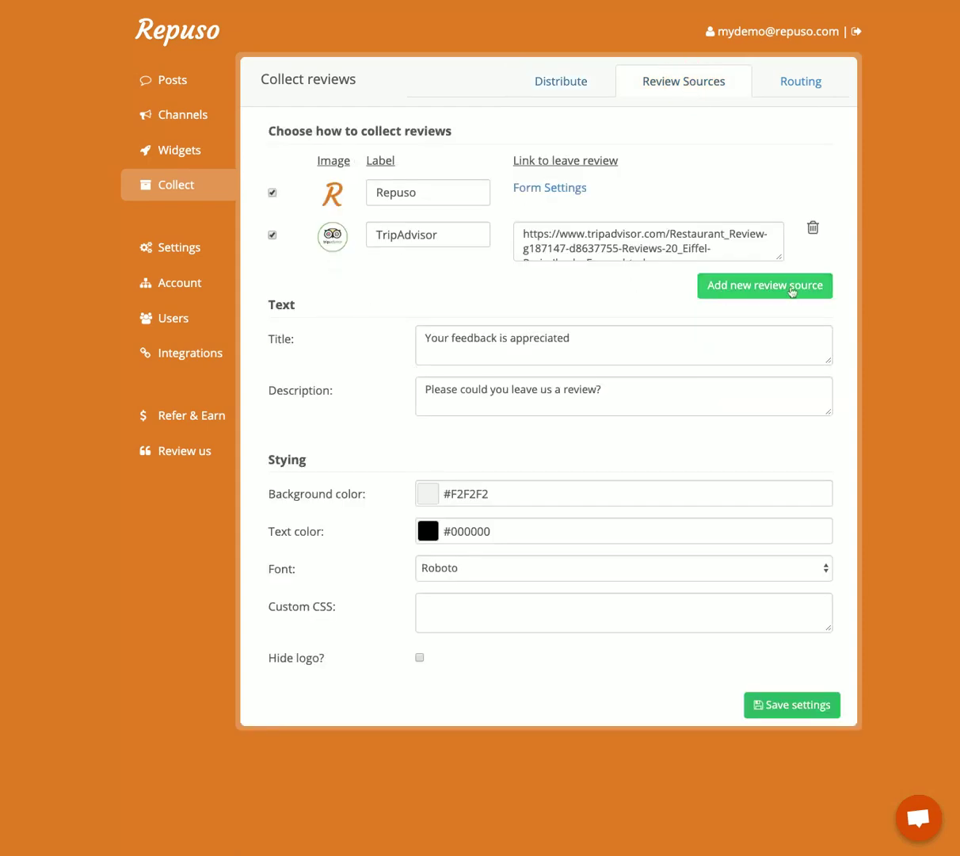
- Add an empty source row, dismiss the image chooser, and browse the Routing and Distribute tabs
left_click(749, 285)
left_click(340, 289)
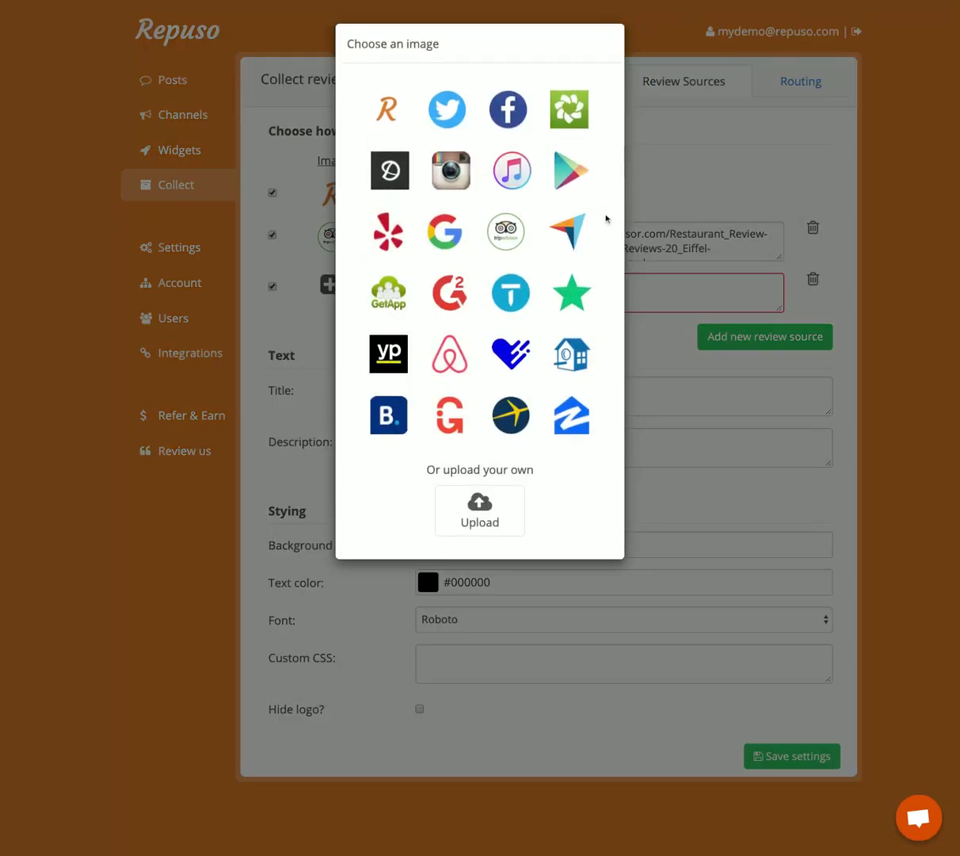
left_click(746, 493)
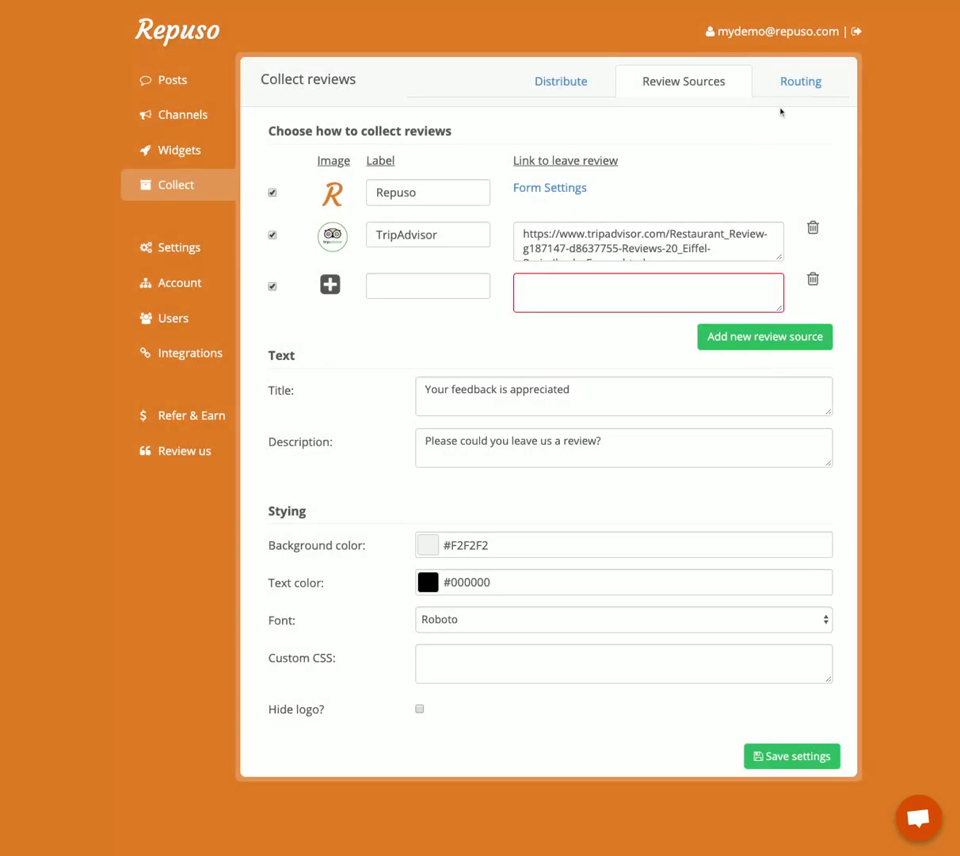
left_click(792, 84)
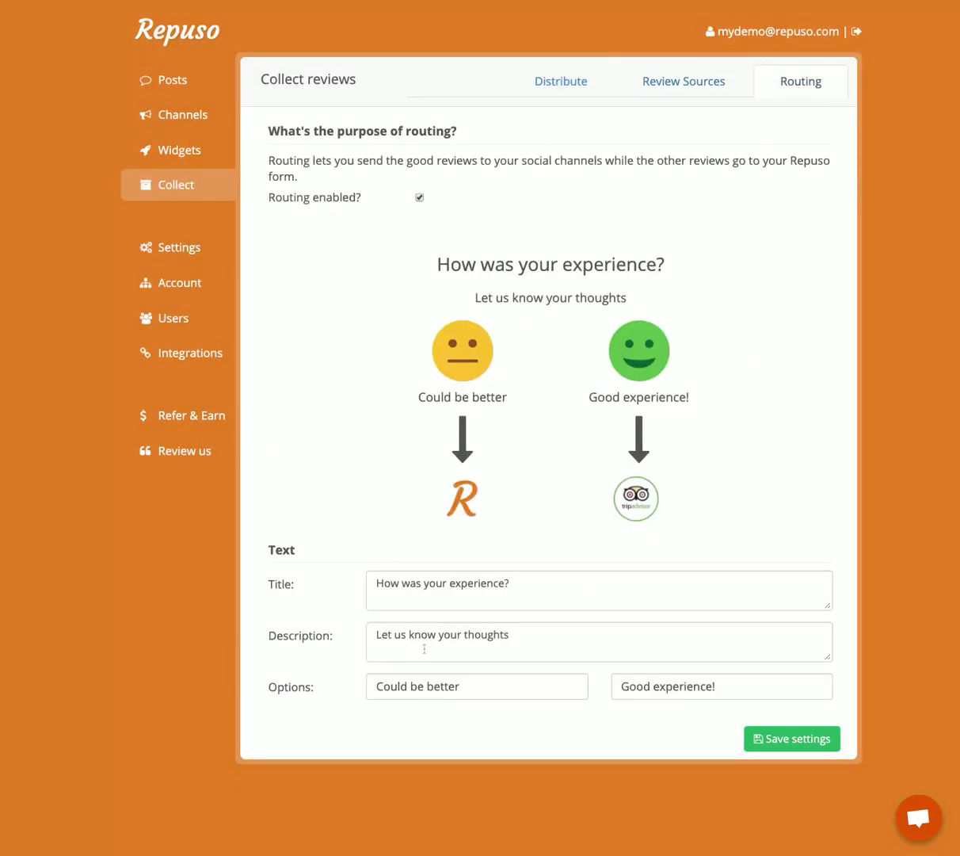
left_click(567, 88)
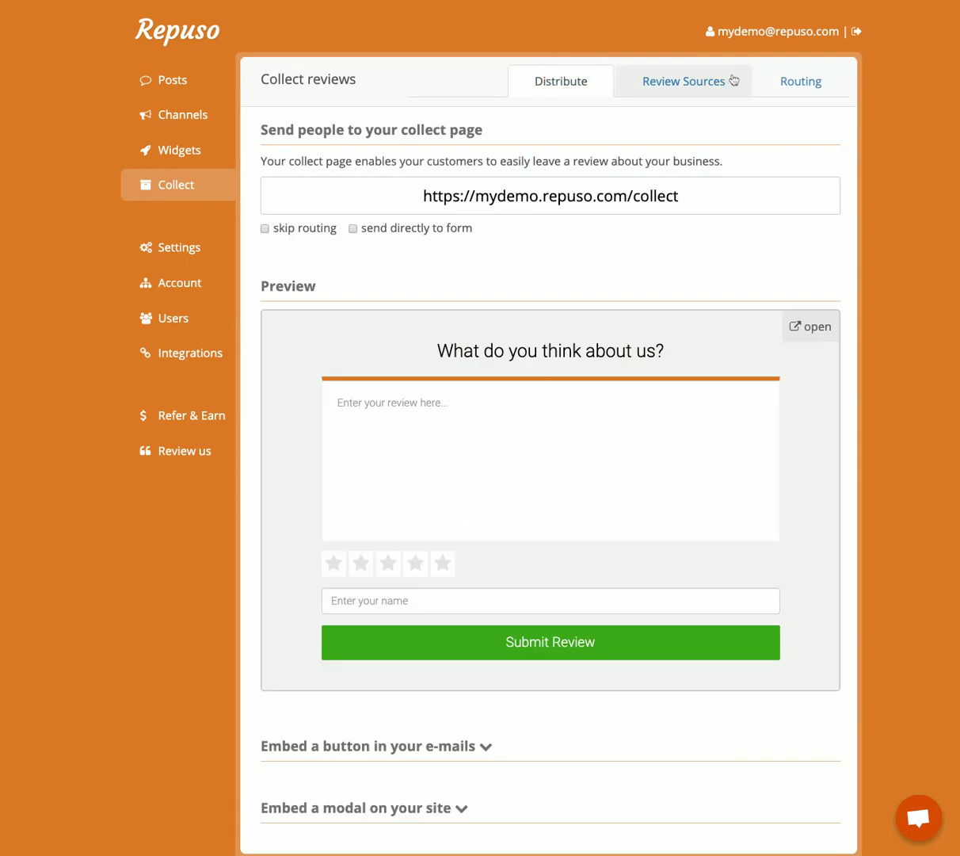
left_click(696, 83)
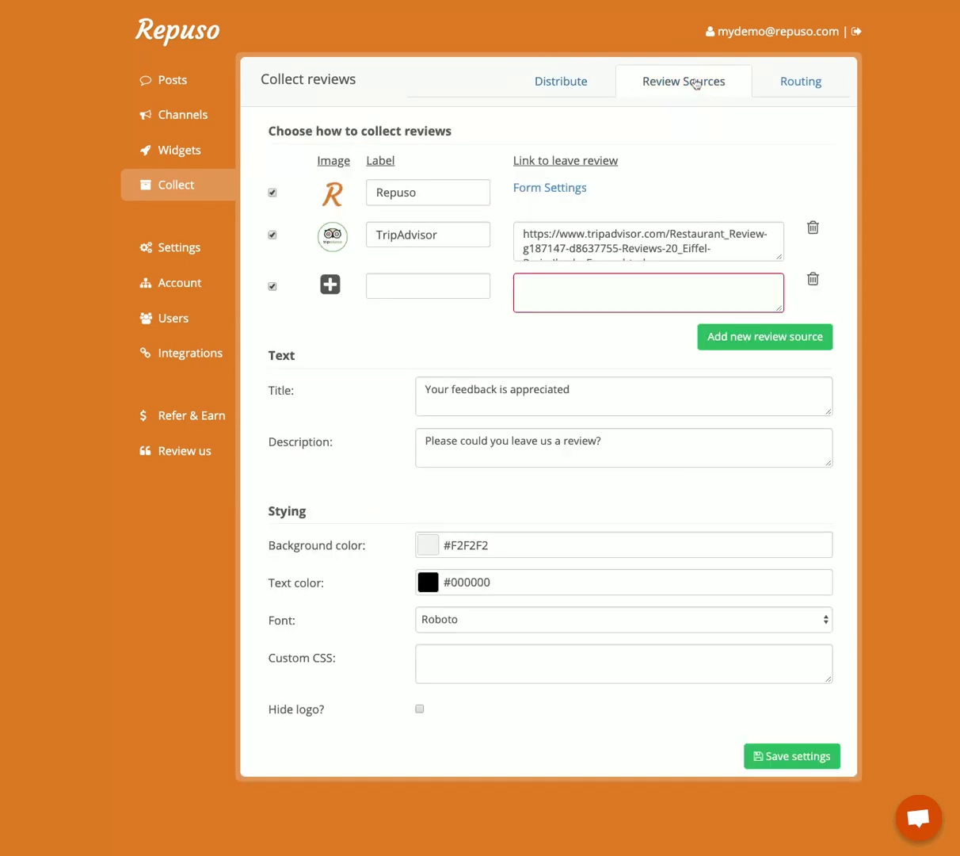
left_click(558, 87)
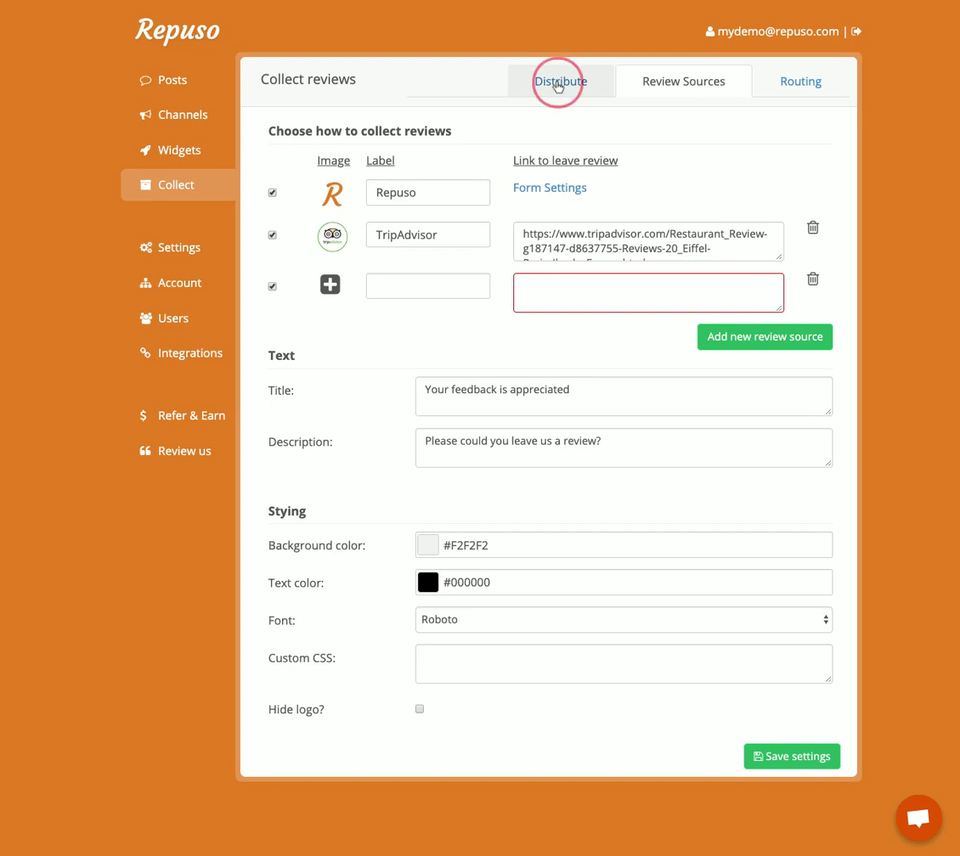
scroll(829, 465, "down", 2)
- Save the review source settings and reselect the collect page link
left_click(673, 42)
left_click(778, 763)
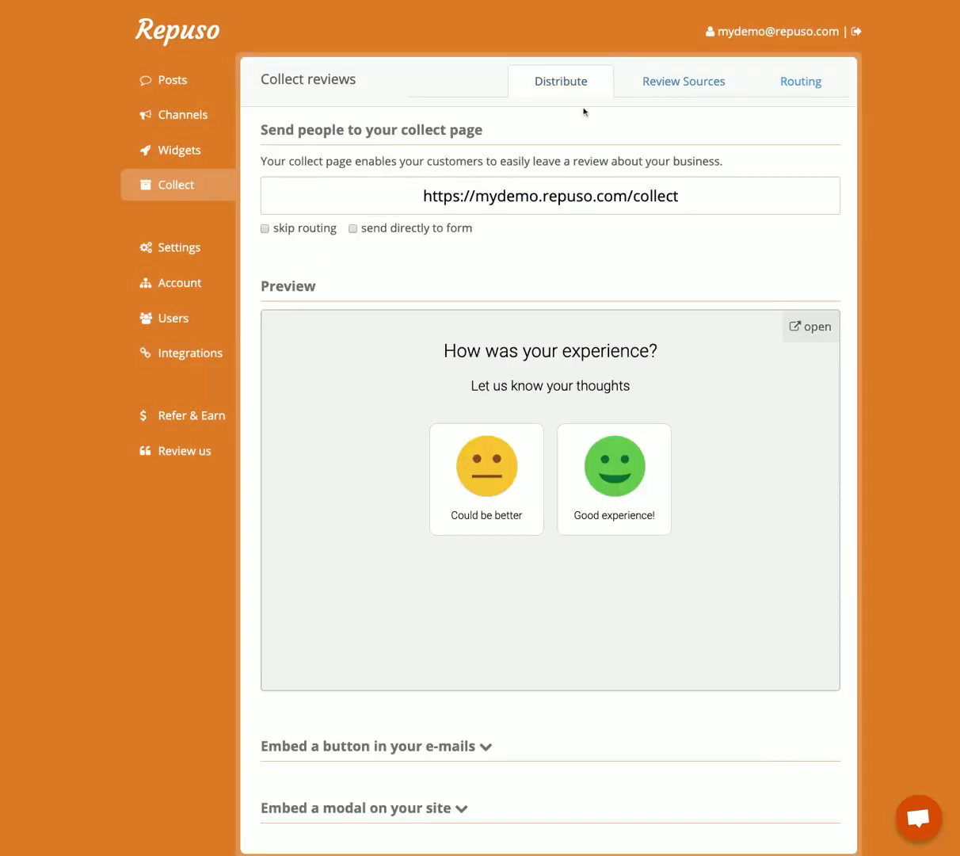
left_click(695, 195)
left_click(467, 196)
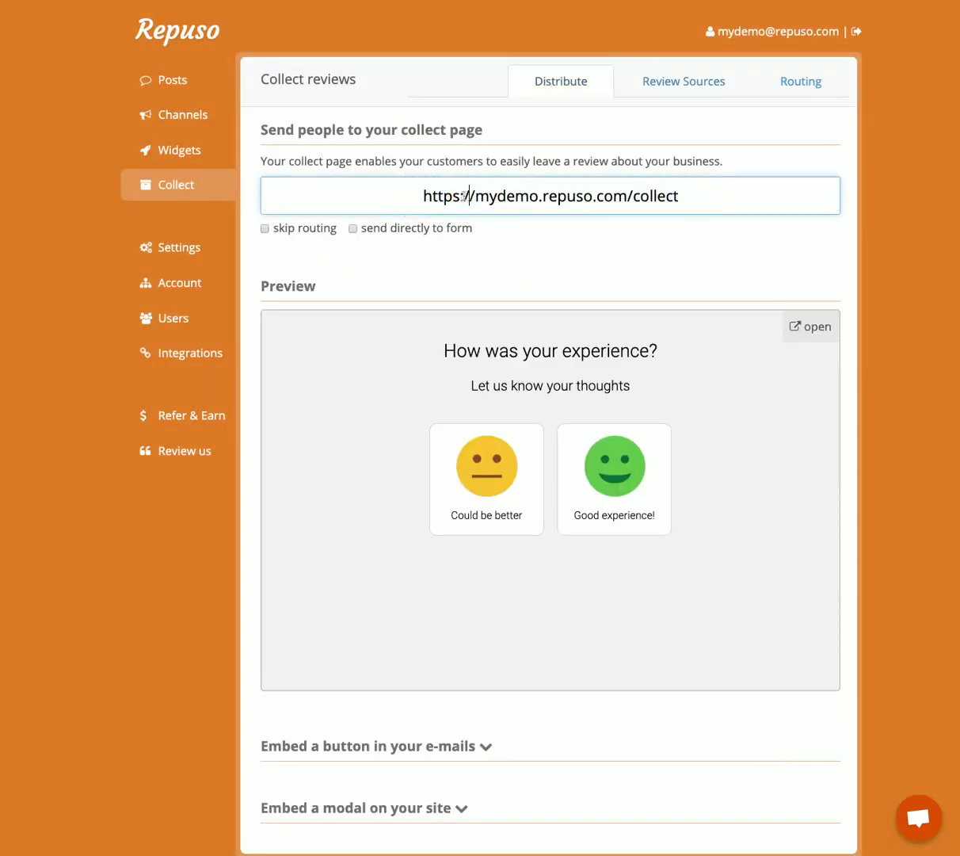